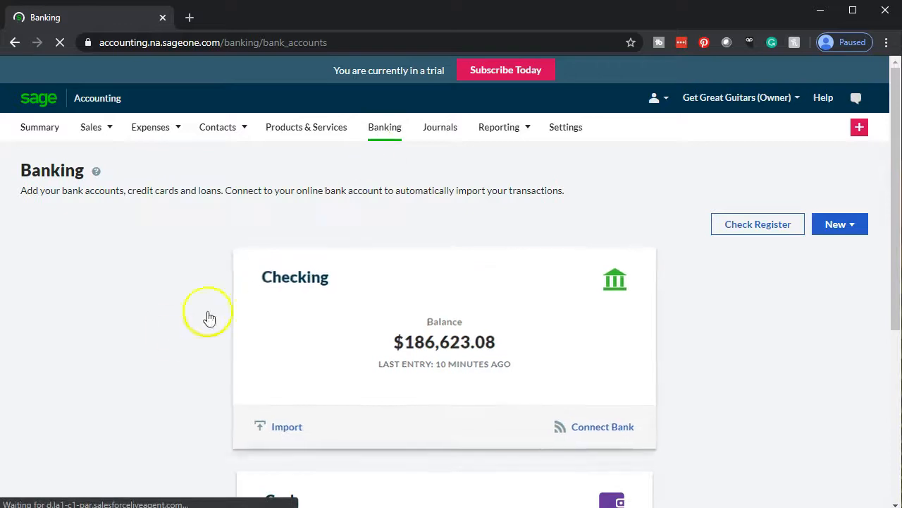
# - Scroll the Banking page to the Checking ($186,623.08) and Cash ($0.00) account cards
pyautogui.scroll(-1, 173, 337)
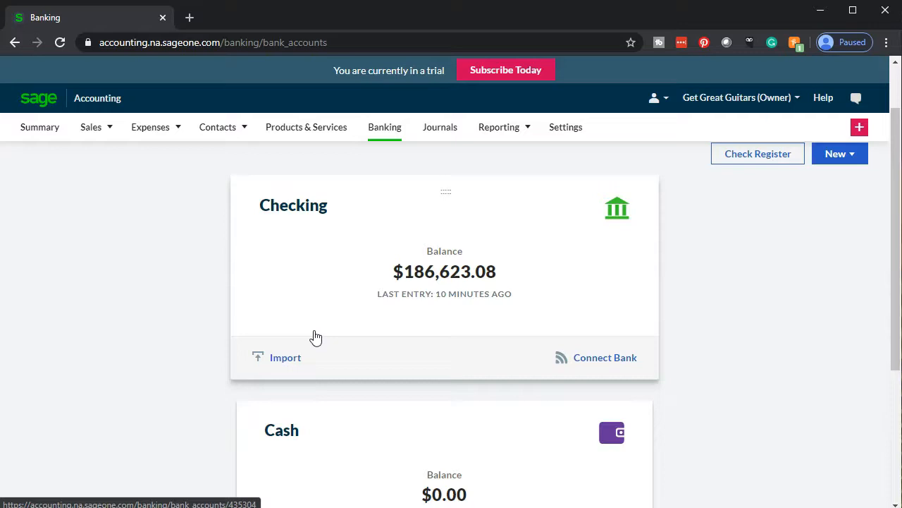
pyautogui.click(358, 337)
pyautogui.click(447, 507)
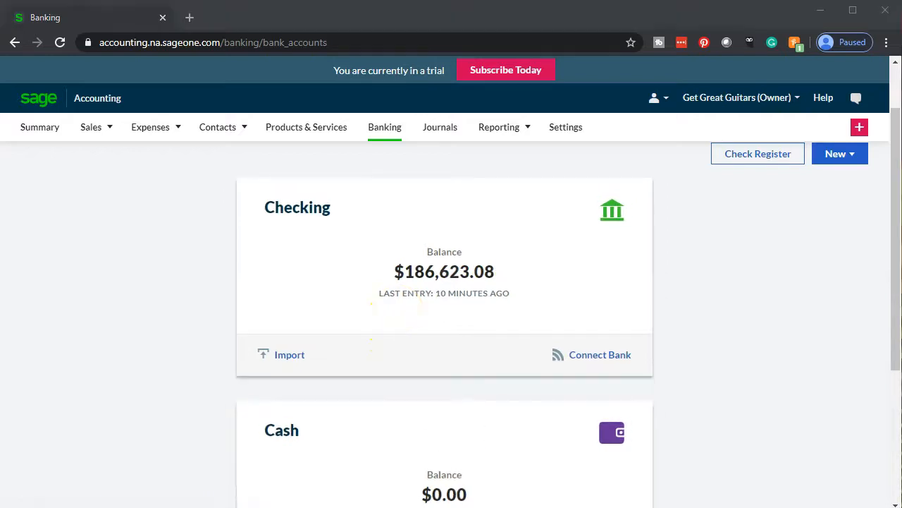
# - Check the Excel April balance formulas in G4, G5 and G7, ending at 186,623.08
pyautogui.click(440, 344)
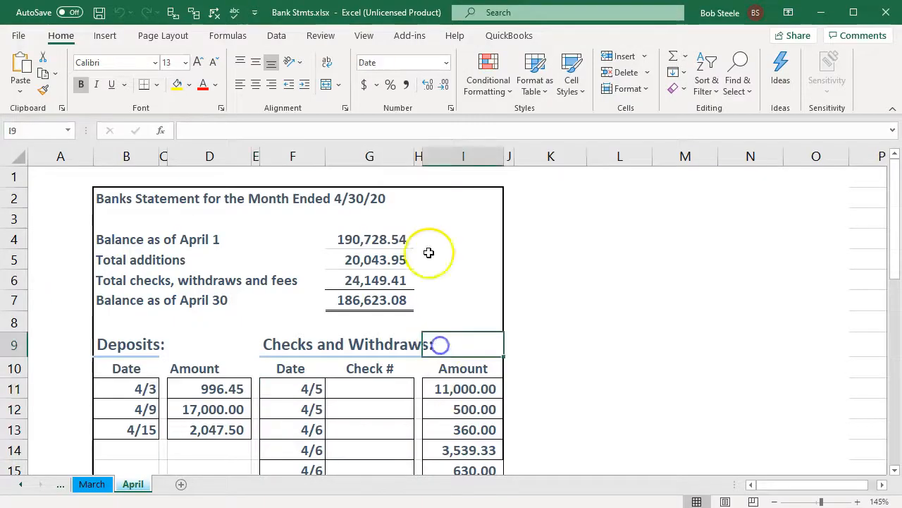
pyautogui.click(389, 240)
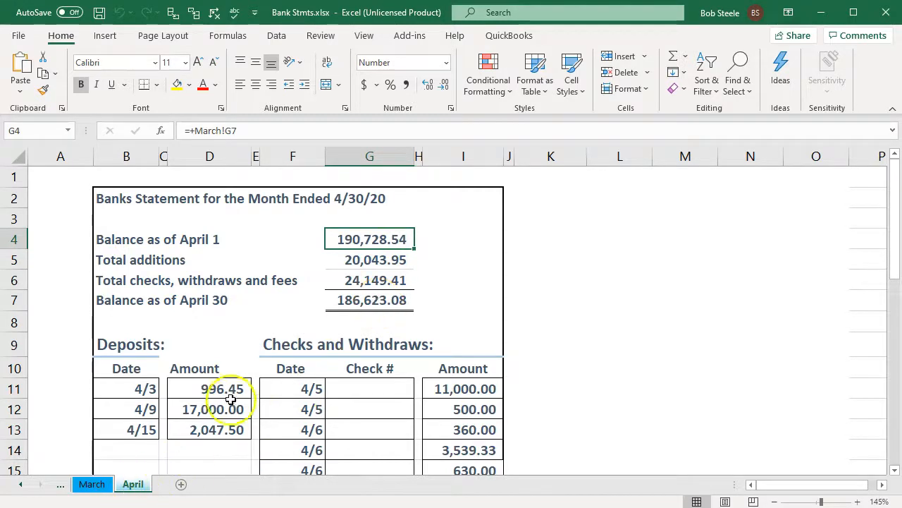
pyautogui.click(356, 257)
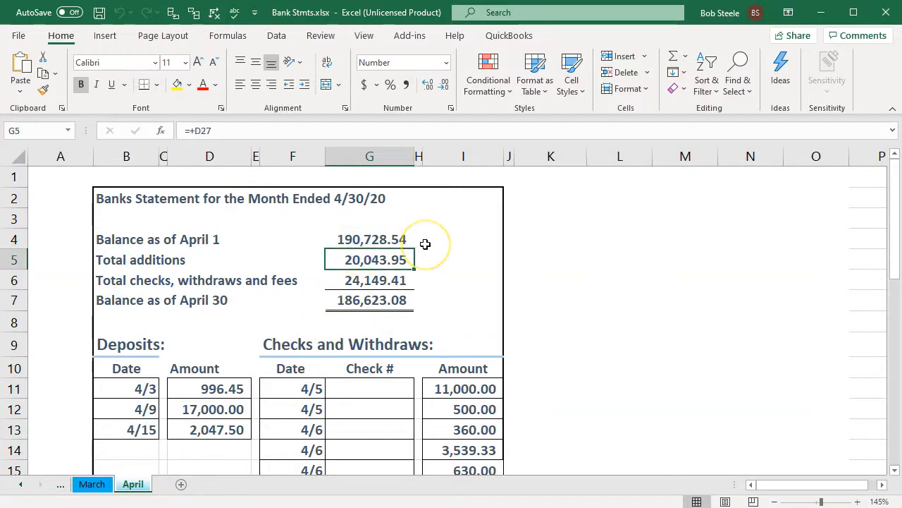
pyautogui.press('Down')
pyautogui.press('Down')
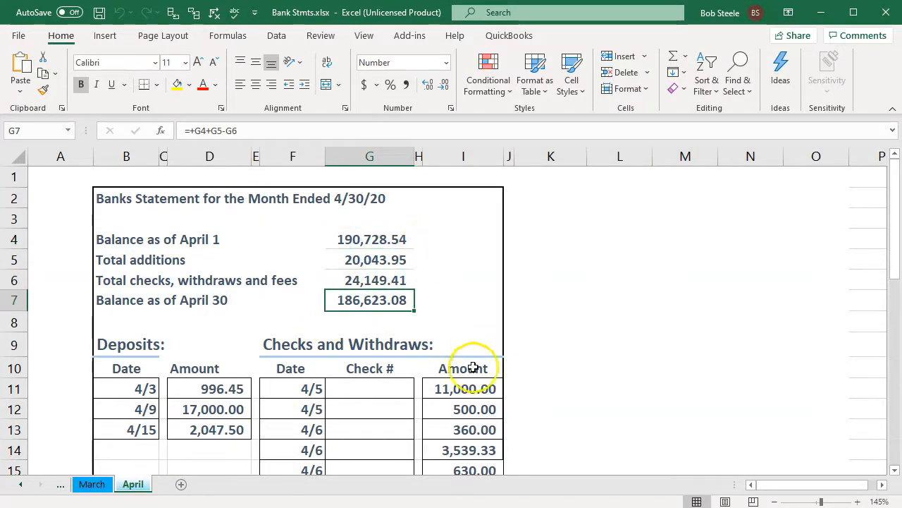
pyautogui.hotkey('alt', 'Tab')
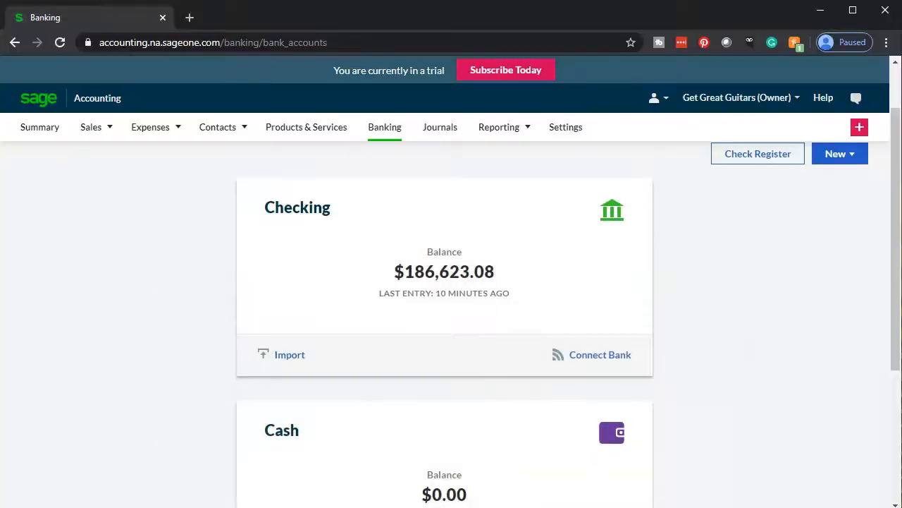
# - Bring the Bank Stmts.xlsx April sheet back up in Excel
pyautogui.hotkey('alt', 'Tab')
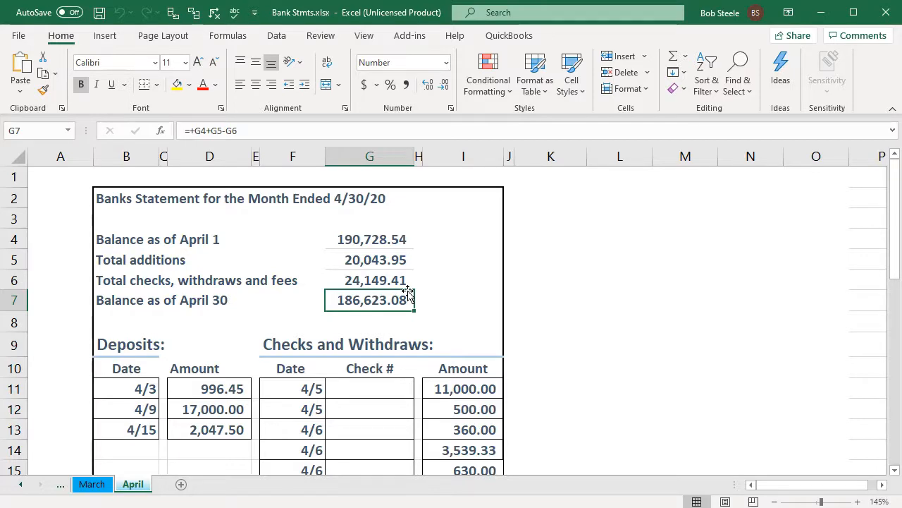
pyautogui.scroll(-2, 409, 292)
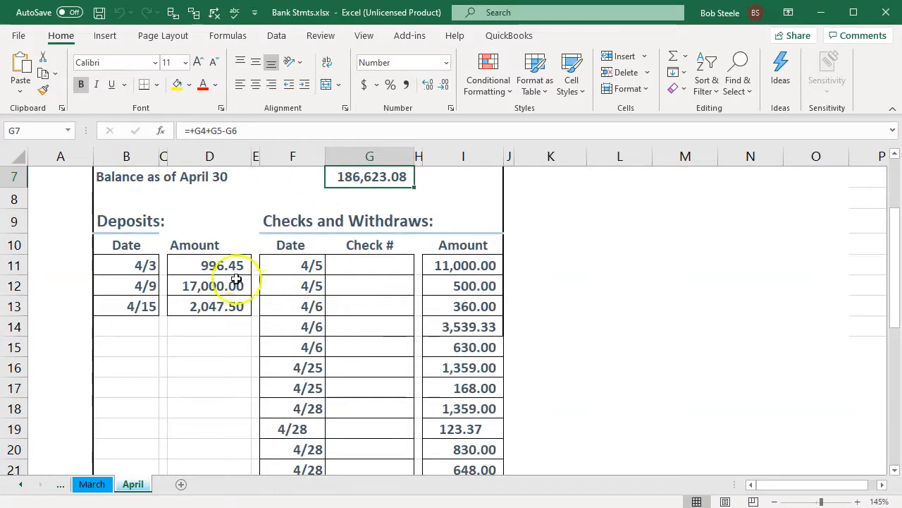
pyautogui.click(222, 266)
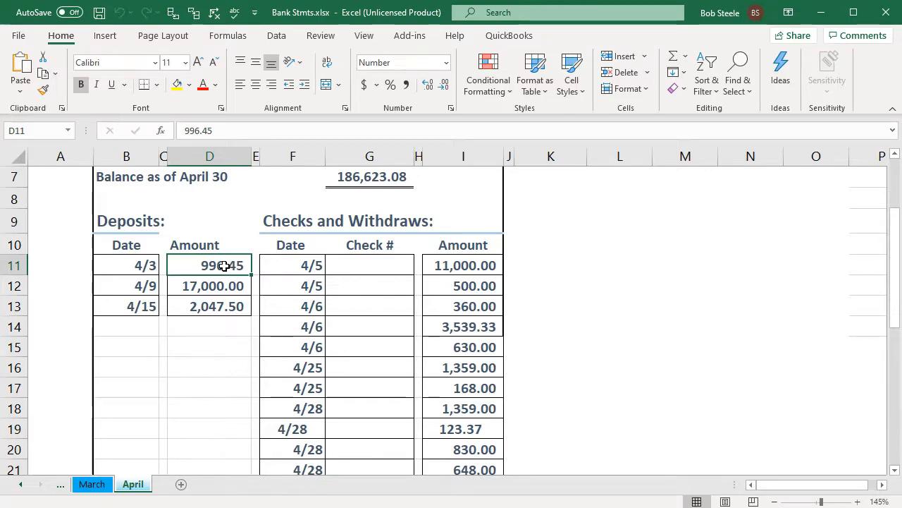
pyautogui.scroll(2, 224, 265)
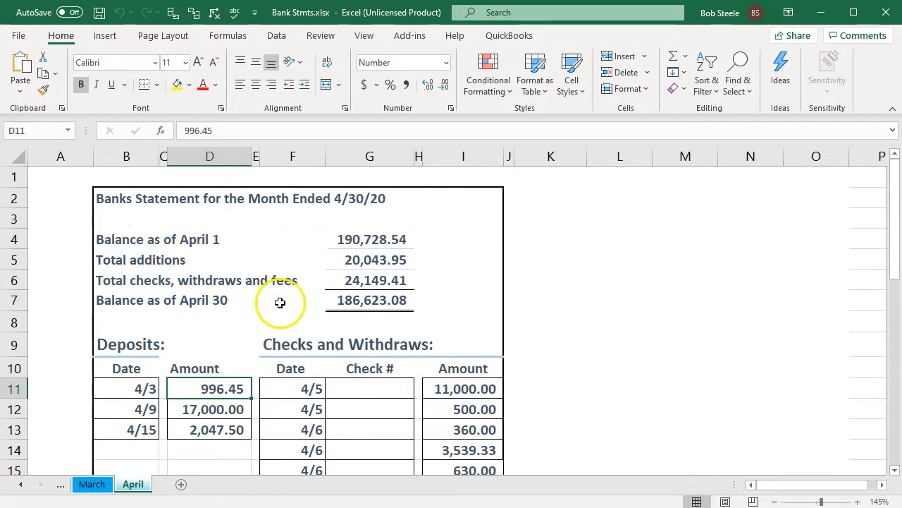
pyautogui.click(372, 301)
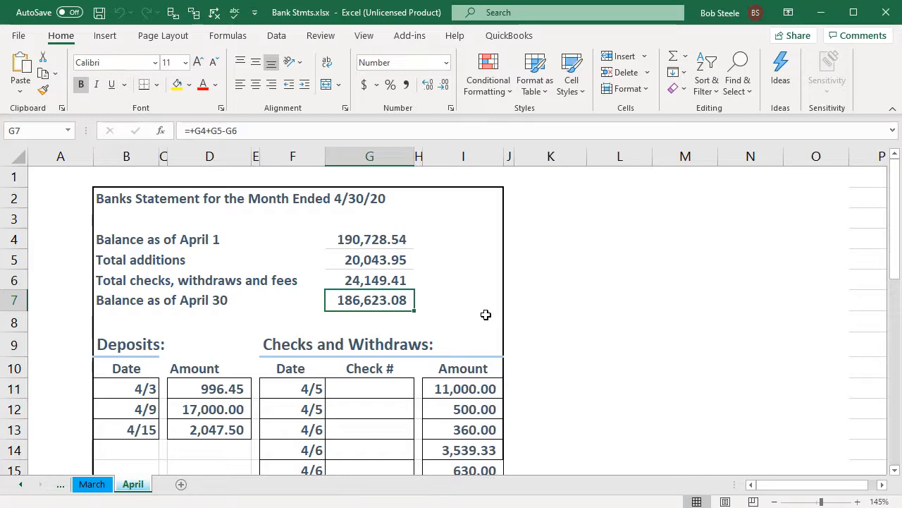
pyautogui.scroll(-1, 486, 315)
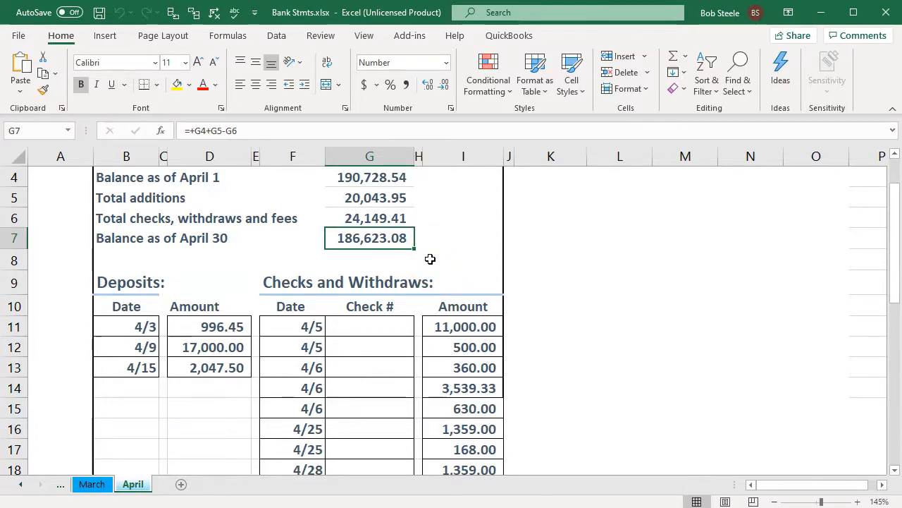
pyautogui.moveTo(465, 326); pyautogui.dragTo(475, 443)
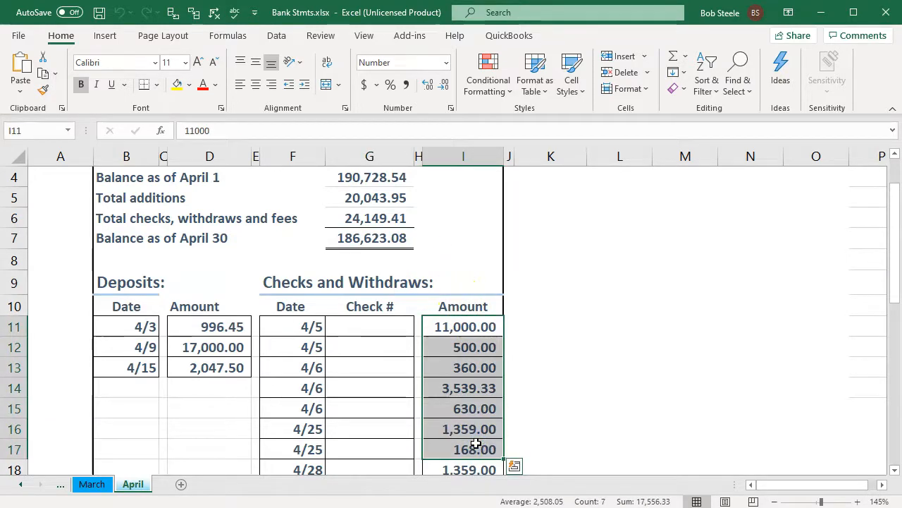
pyautogui.click(372, 260)
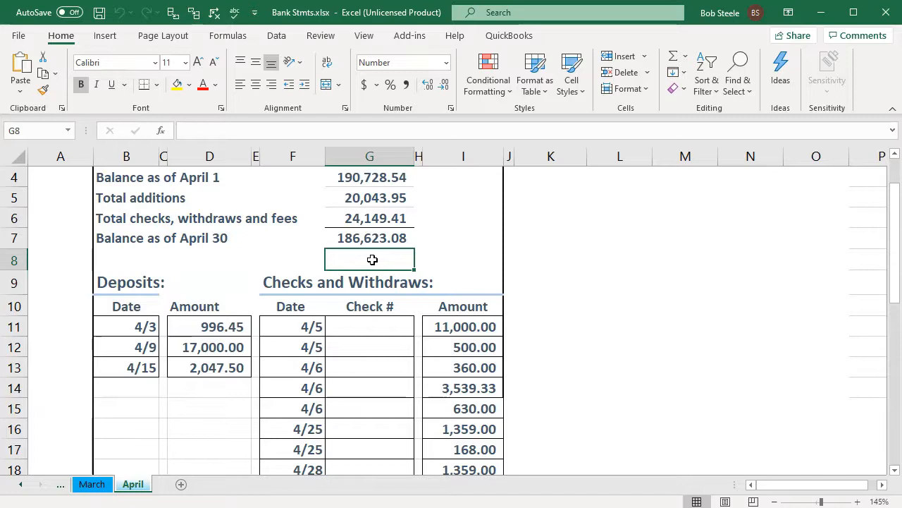
pyautogui.click(388, 243)
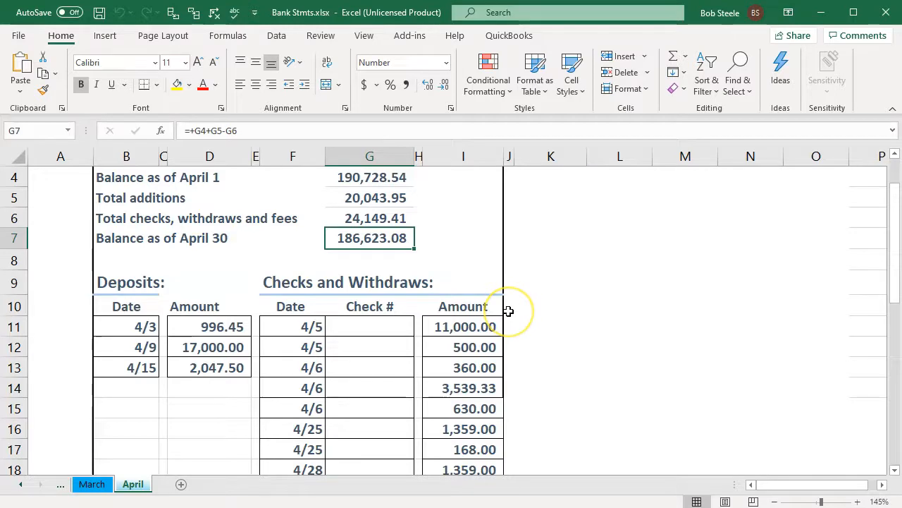
pyautogui.scroll(-1, 508, 311)
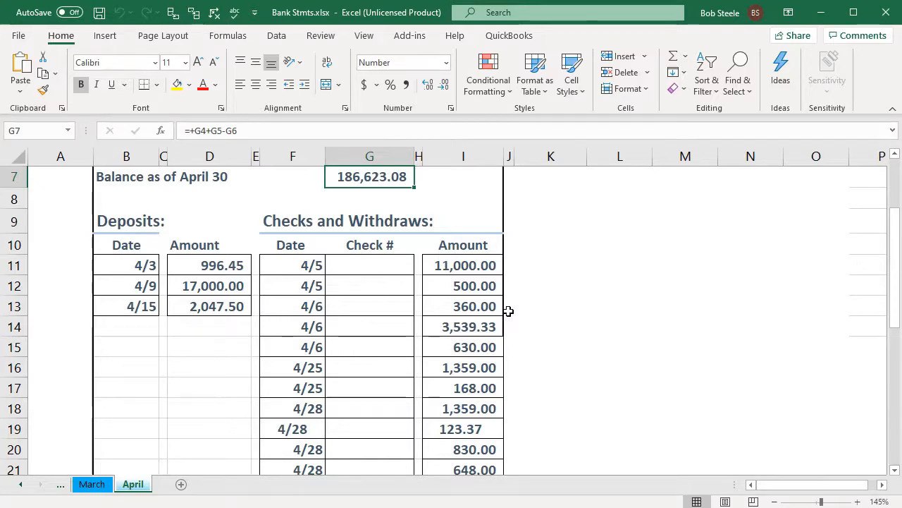
pyautogui.scroll(2, 509, 311)
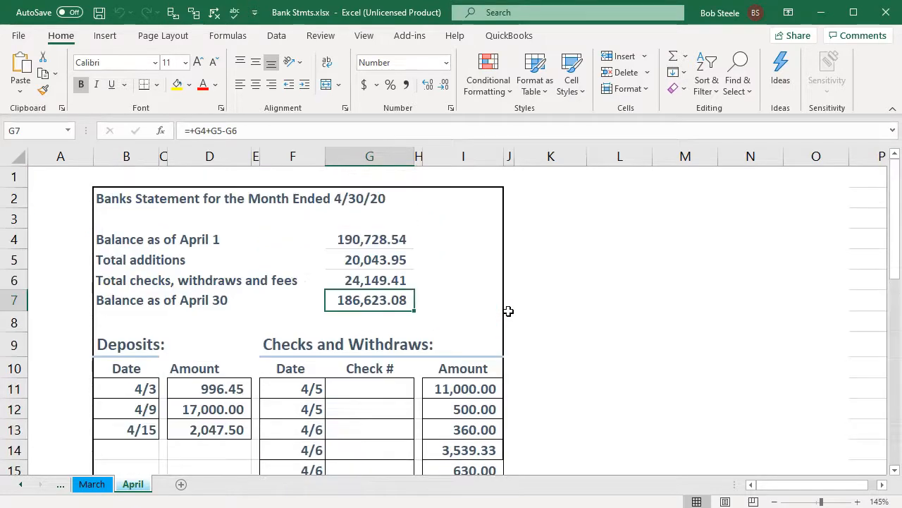
pyautogui.click(394, 244)
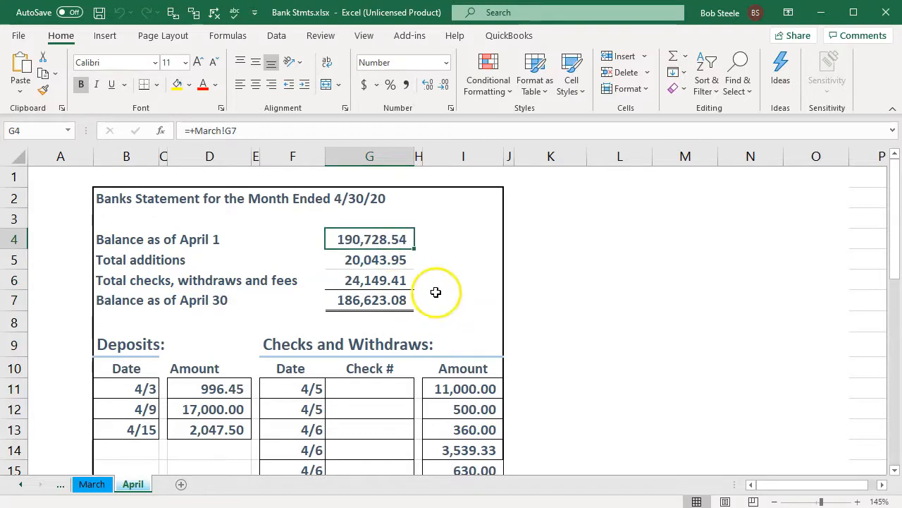
pyautogui.scroll(-1, 432, 279)
pyautogui.scroll(-2, 292, 352)
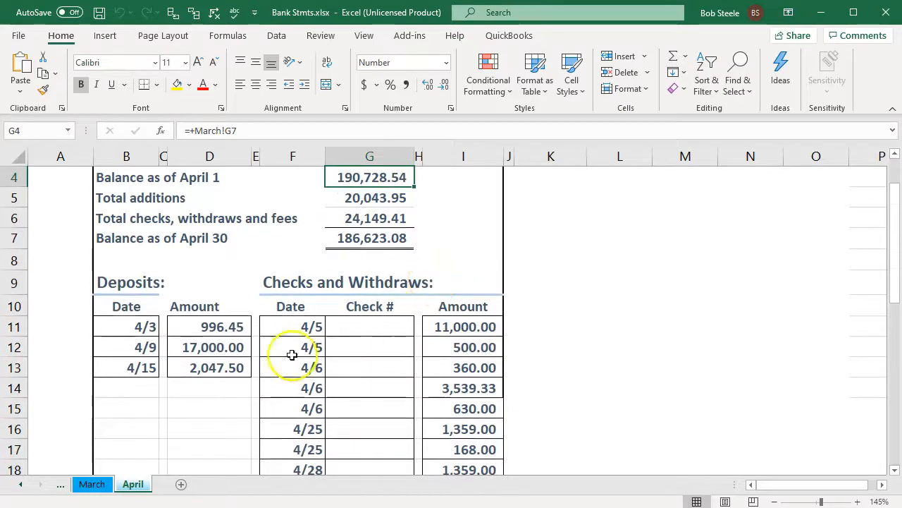
pyautogui.moveTo(202, 262); pyautogui.dragTo(397, 363)
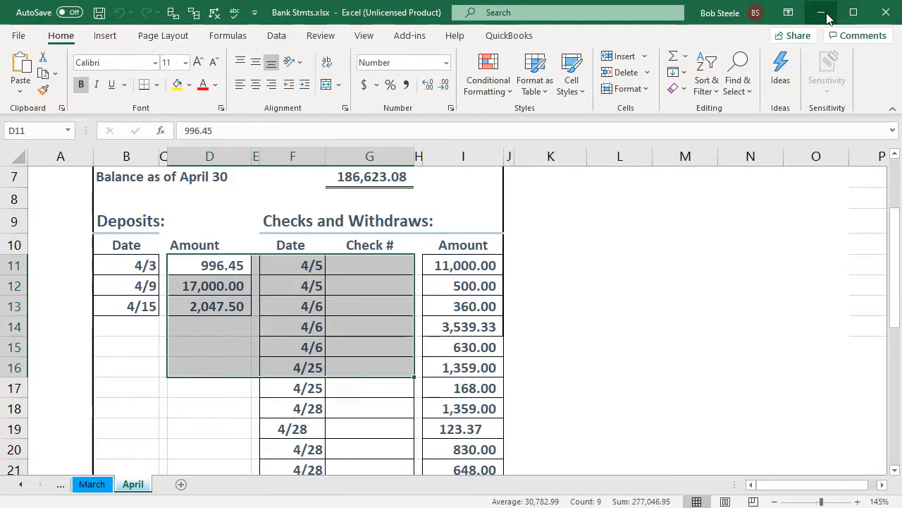
# - Start a bank reconciliation for the Checking (1010) account using Reconcile
pyautogui.click(822, 13)
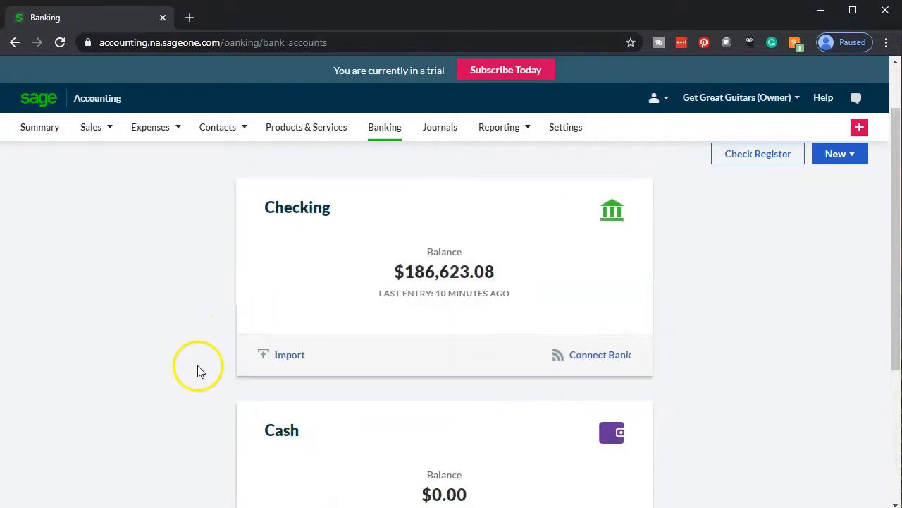
pyautogui.click(332, 275)
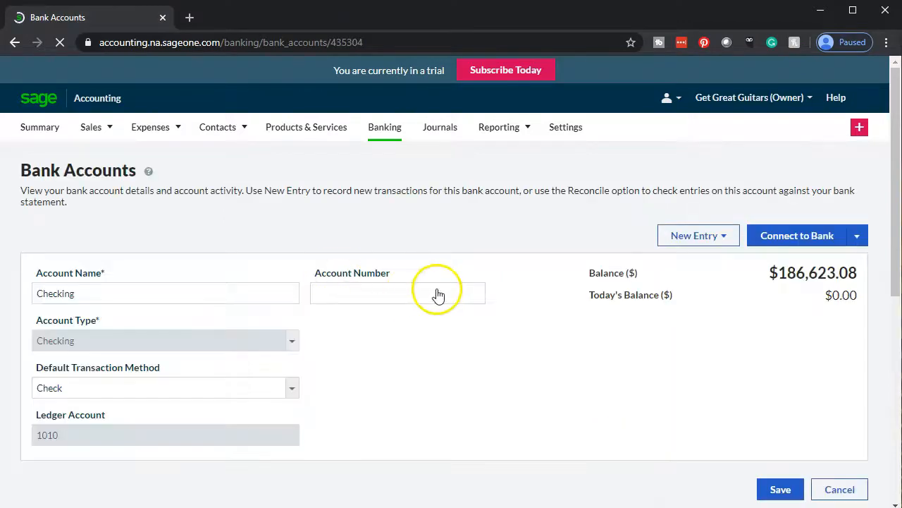
pyautogui.click(863, 237)
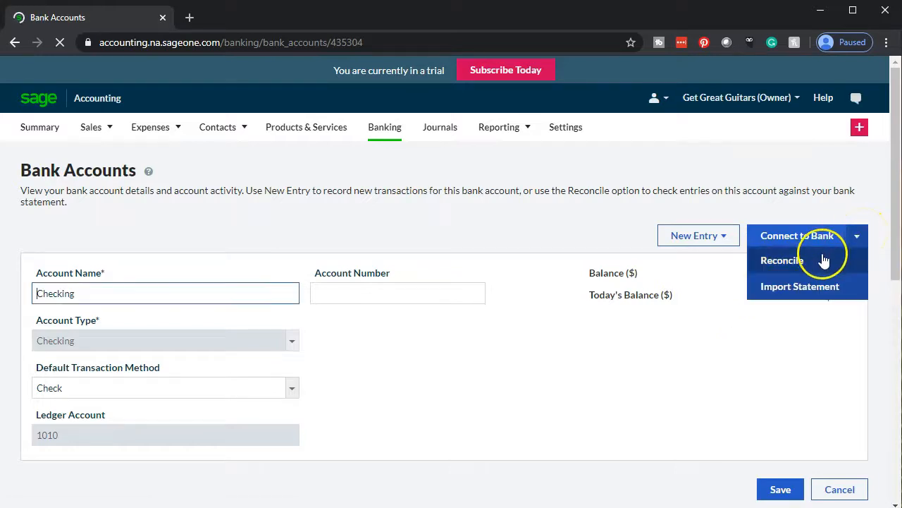
pyautogui.click(793, 260)
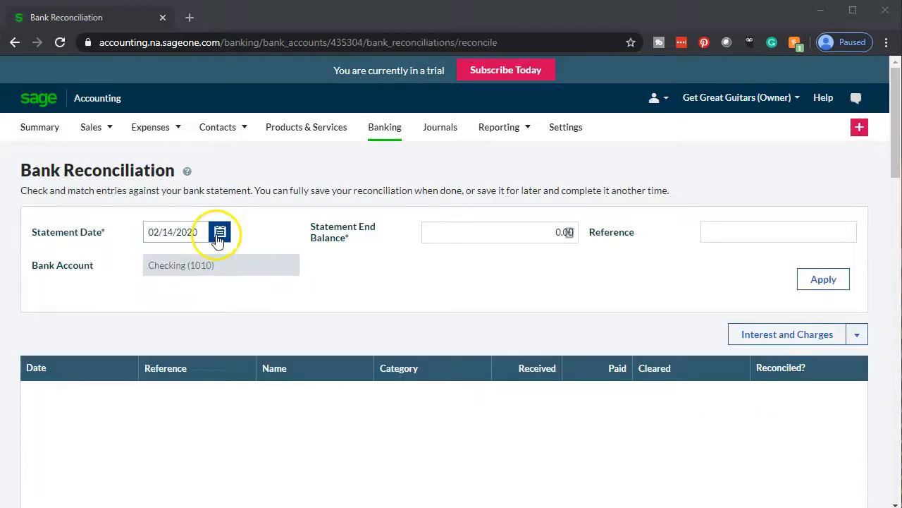
# - Set the reconciliation statement date to April 30, 2020
pyautogui.click(220, 232)
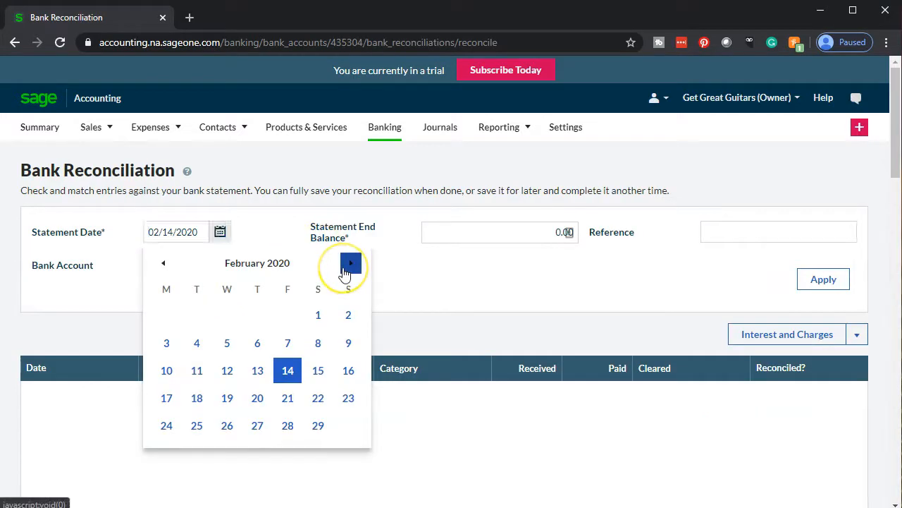
pyautogui.click(350, 263)
pyautogui.click(348, 265)
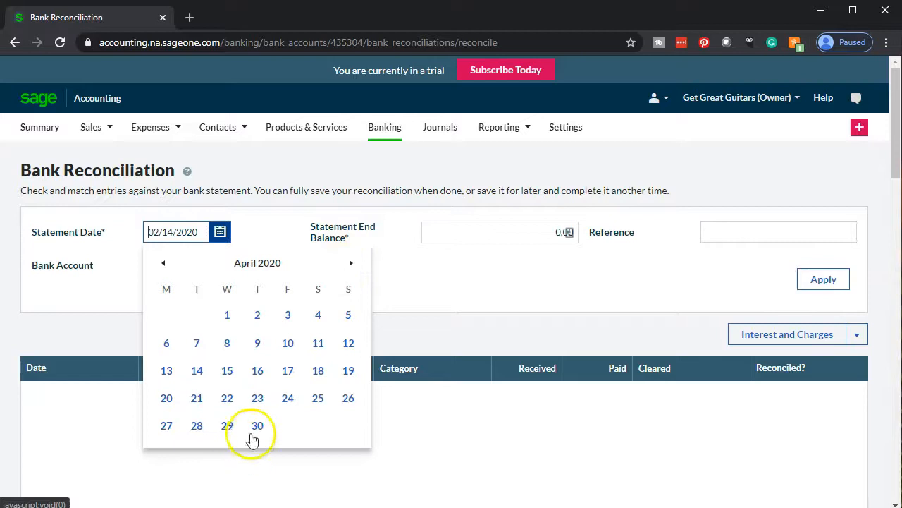
pyautogui.click(256, 427)
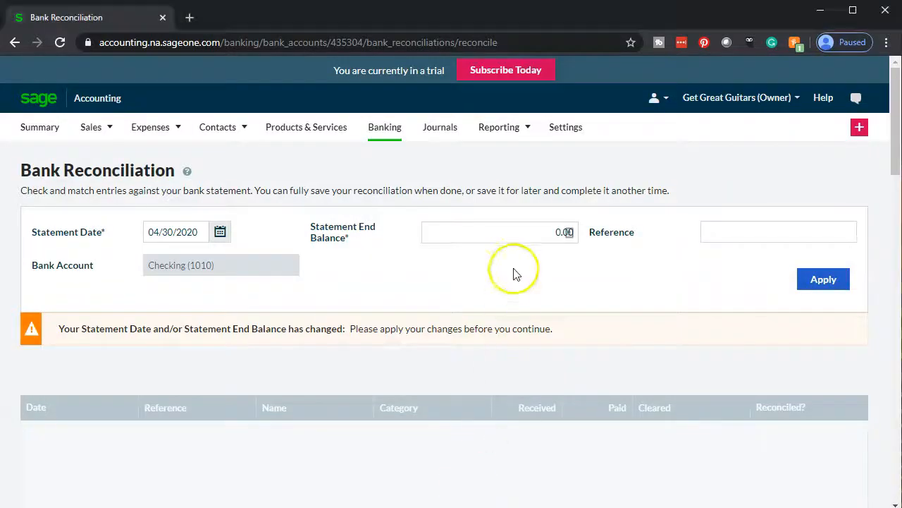
# - Enter a 186,623.08 statement end balance, check it against Excel, and apply
pyautogui.click(514, 232)
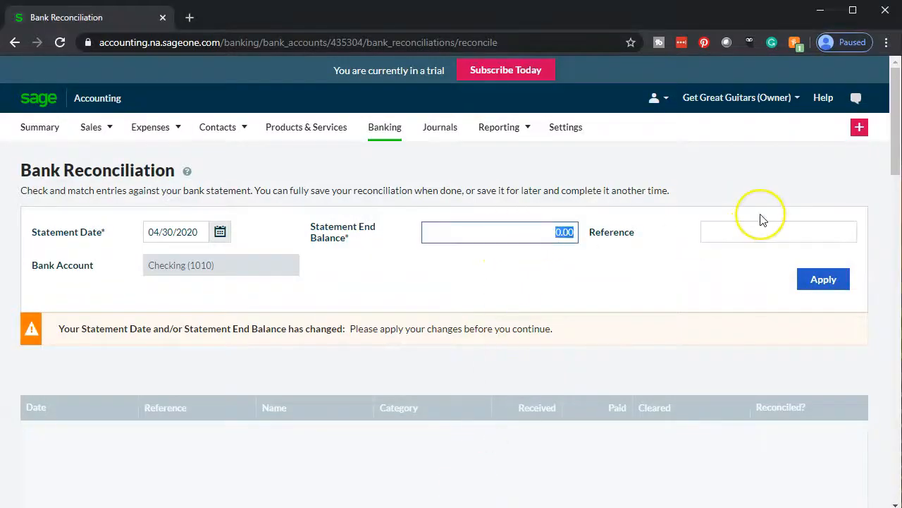
pyautogui.press('BackSpace')
pyautogui.write('186623')
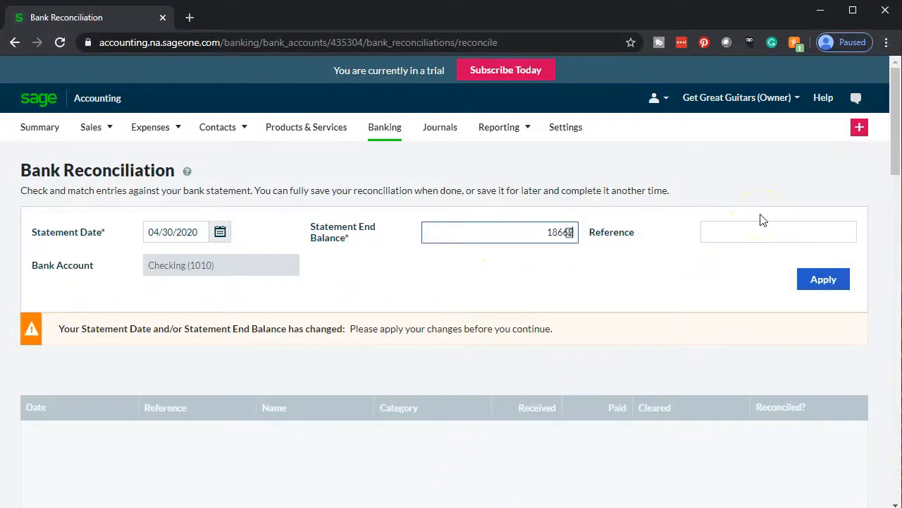
pyautogui.write('.08')
pyautogui.click(761, 223)
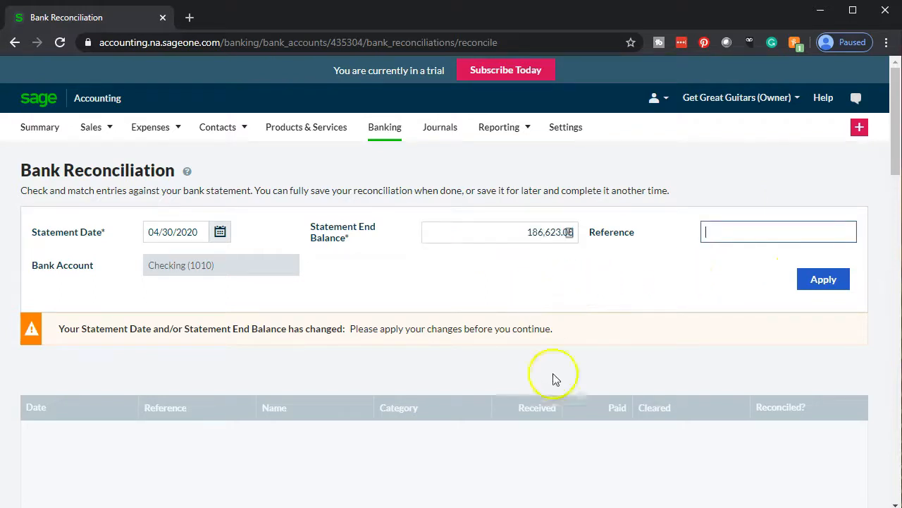
pyautogui.click(564, 506)
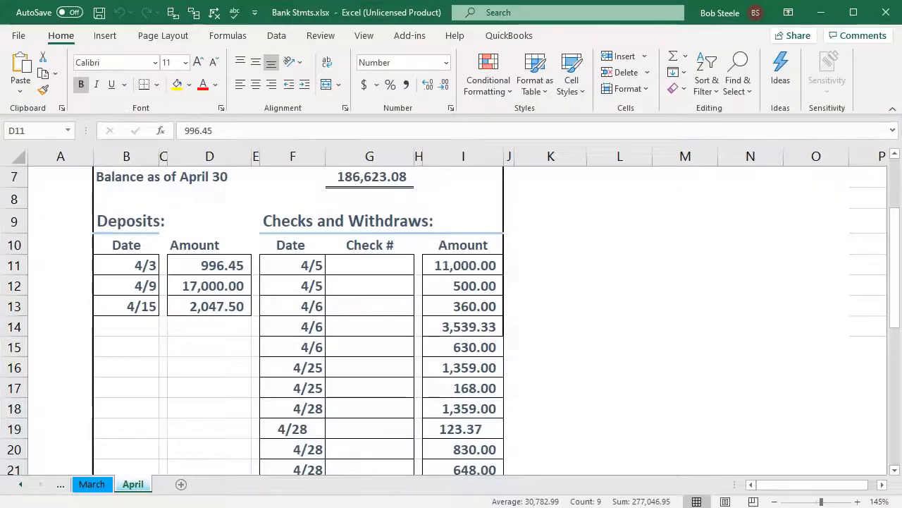
pyautogui.hotkey('alt', 'Tab')
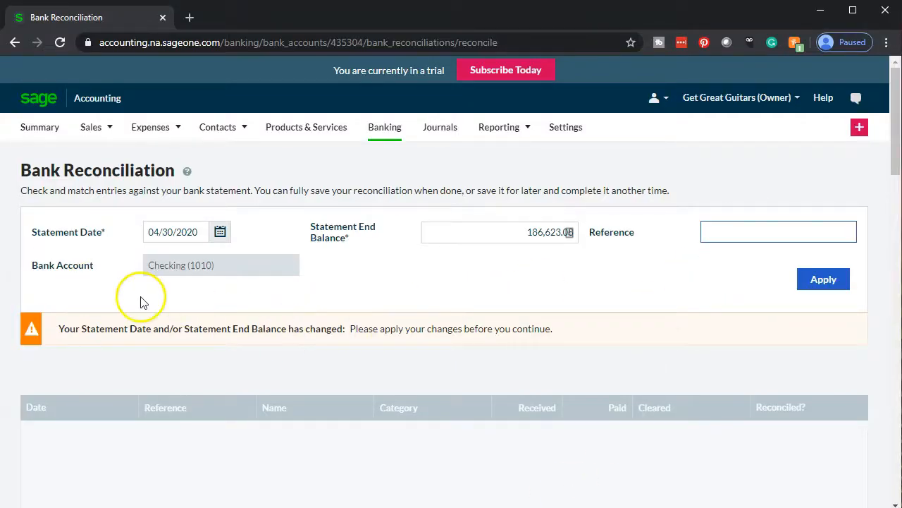
pyautogui.click(824, 281)
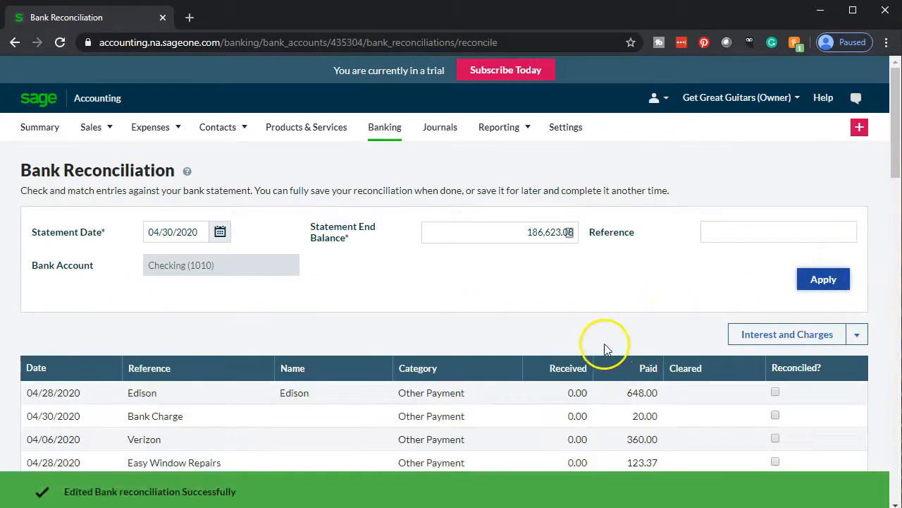
# - Scroll through the 17 April transactions to the totals showing a -4,105.46 difference
pyautogui.scroll(-2, 575, 322)
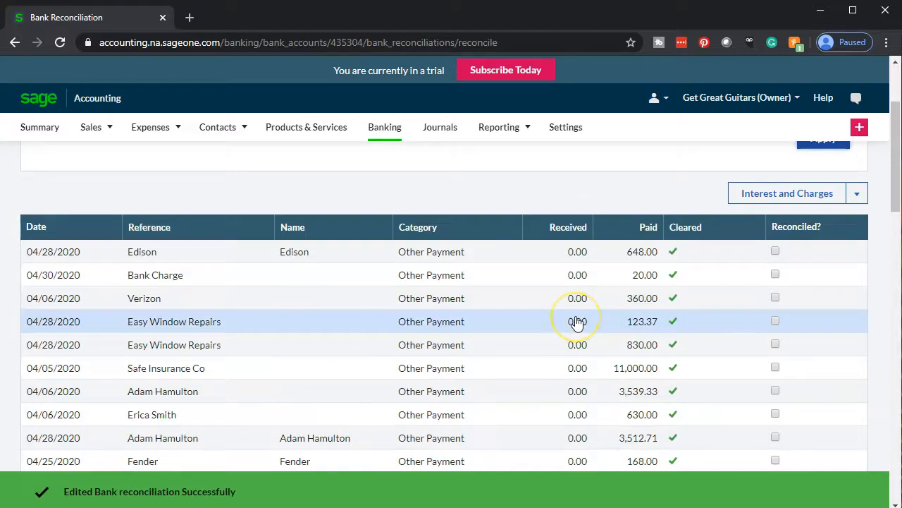
pyautogui.scroll(-4, 577, 323)
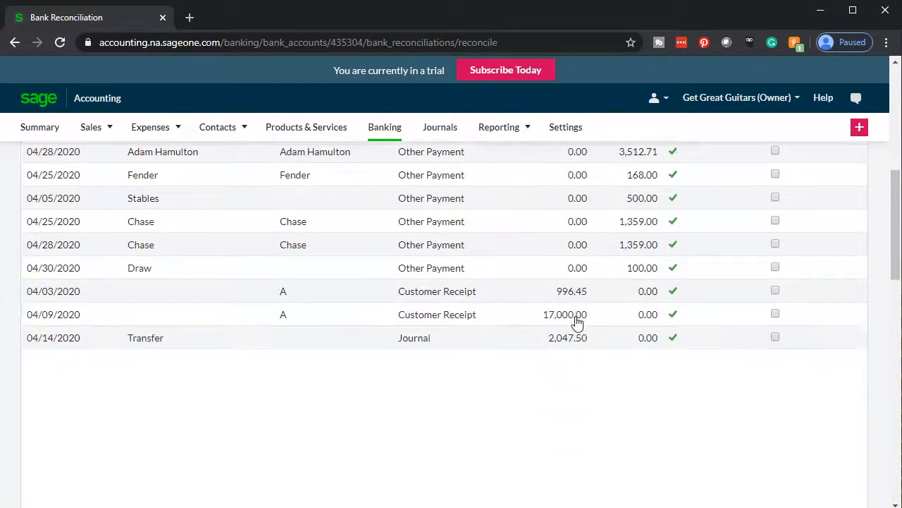
pyautogui.scroll(-2, 577, 322)
pyautogui.scroll(-3, 578, 325)
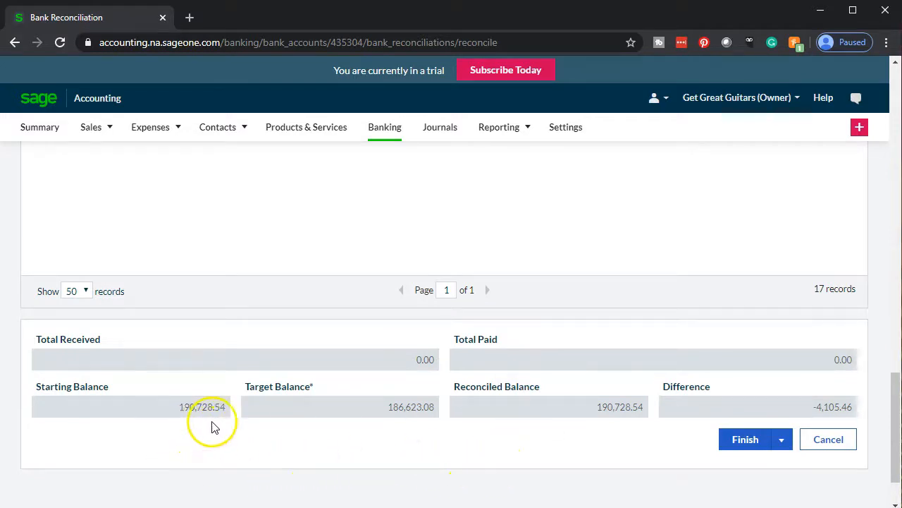
# - Highlight the 190,728.54 April 1 balance in cell G4 of the Excel statement
pyautogui.hotkey('alt', 'Tab')
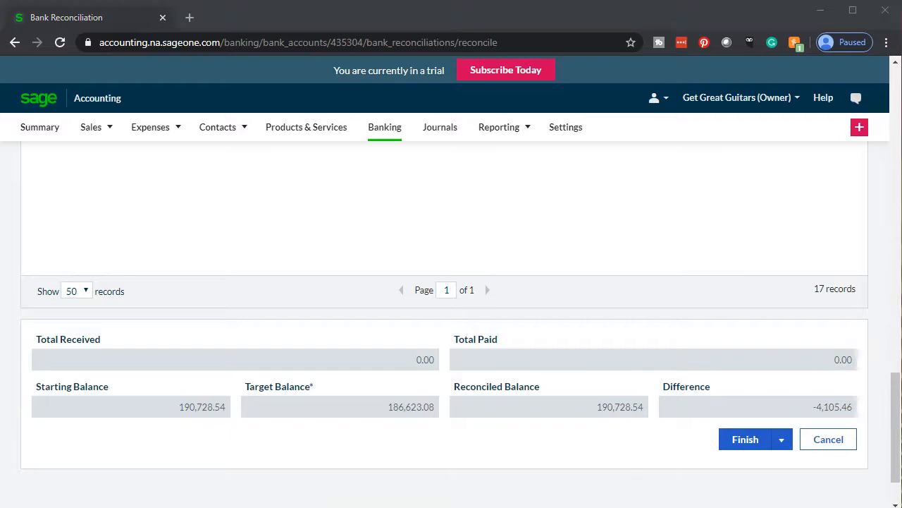
pyautogui.scroll(1, 433, 383)
pyautogui.click(388, 177)
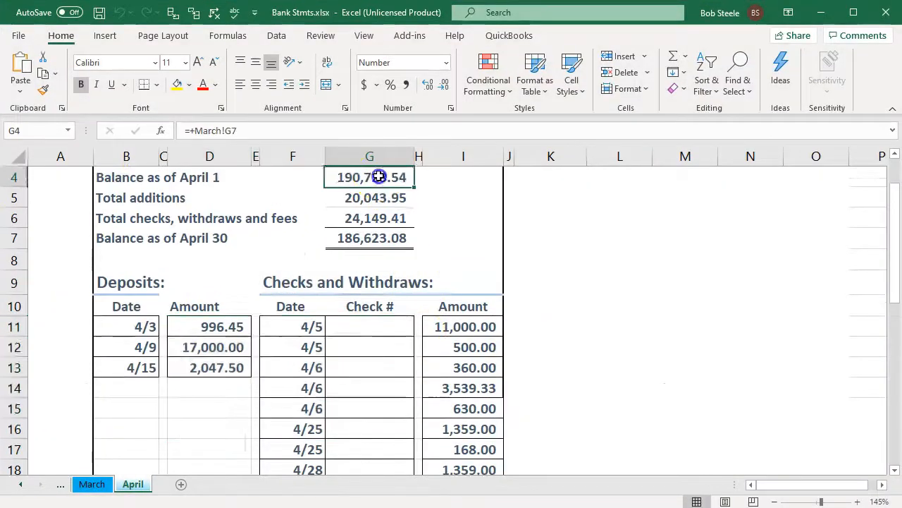
pyautogui.scroll(1, 358, 346)
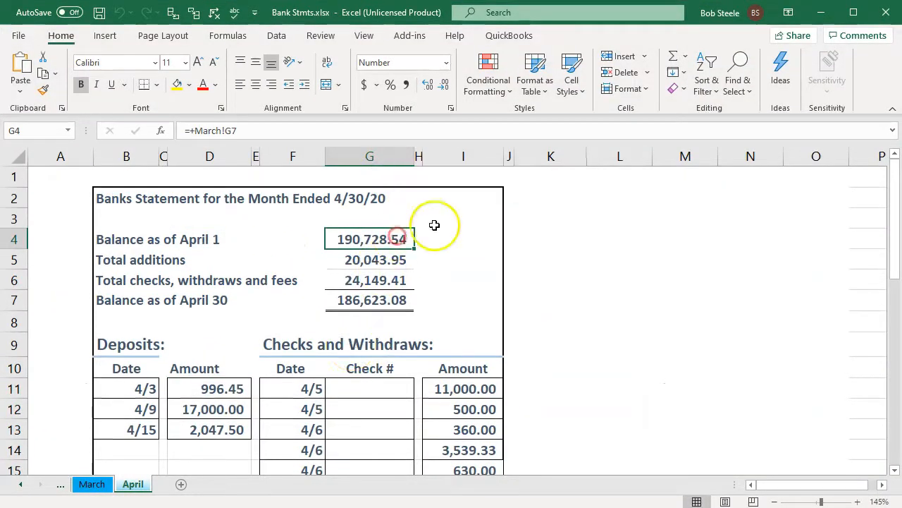
pyautogui.rightClick(399, 234)
pyautogui.click(458, 191)
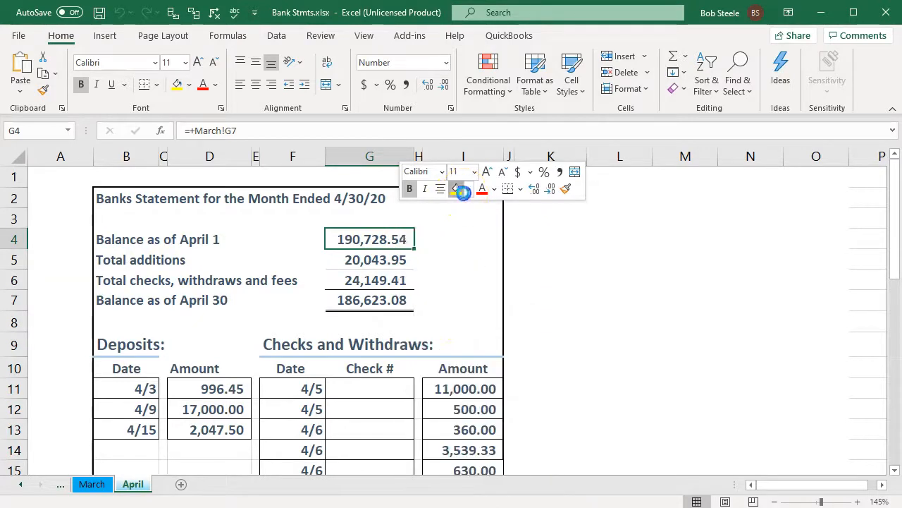
pyautogui.hotkey('alt', 'Tab')
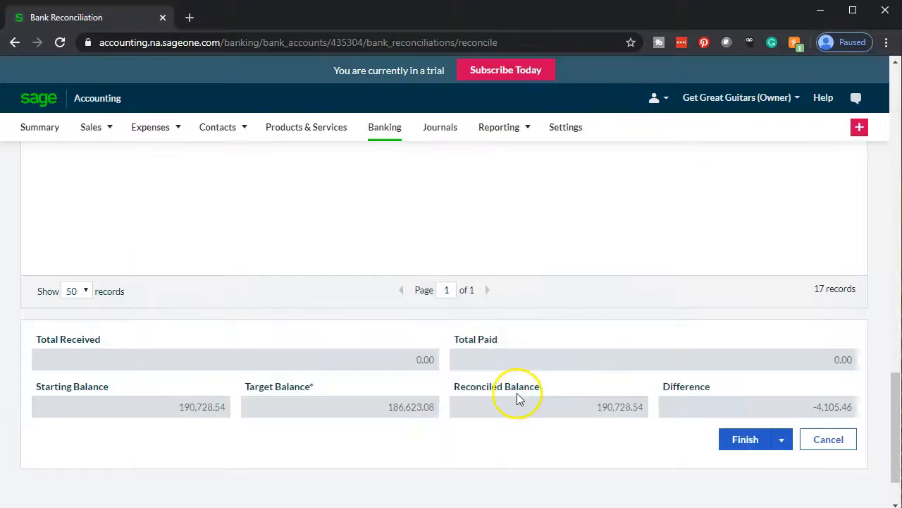
pyautogui.scroll(8, 486, 402)
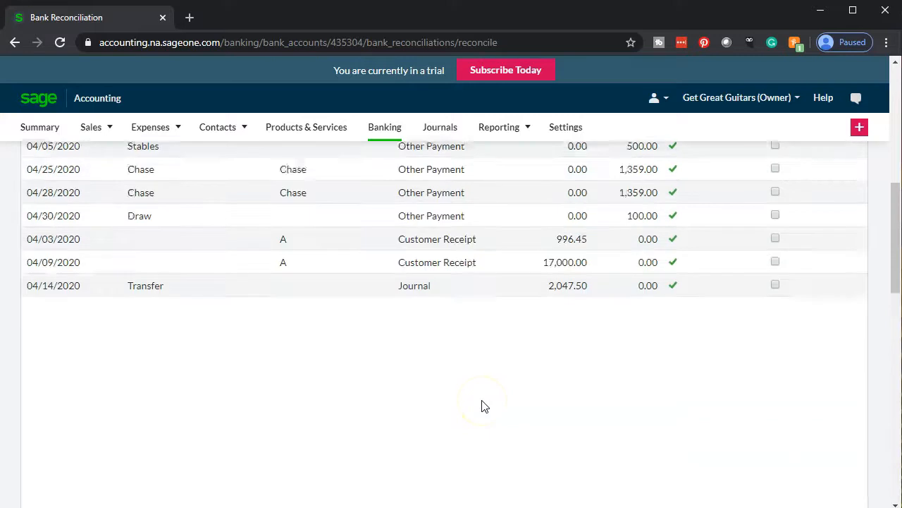
pyautogui.scroll(3, 486, 406)
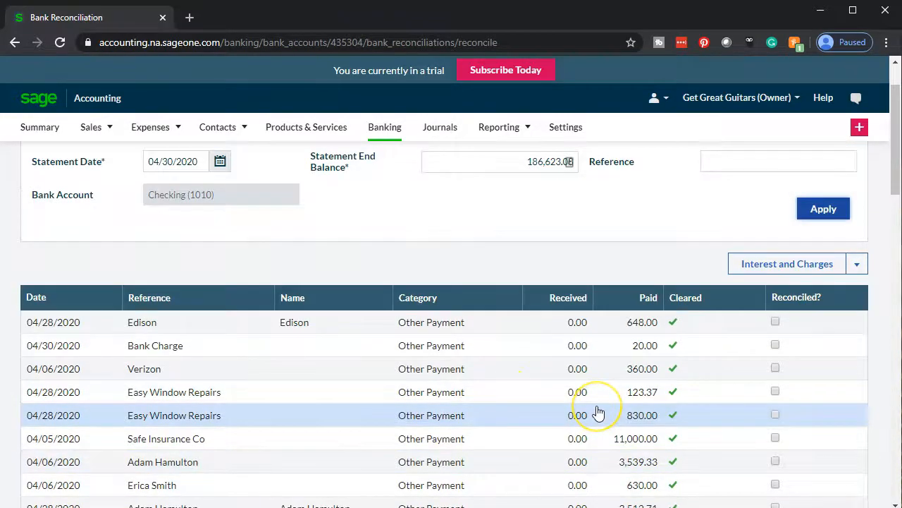
pyautogui.scroll(-4, 598, 412)
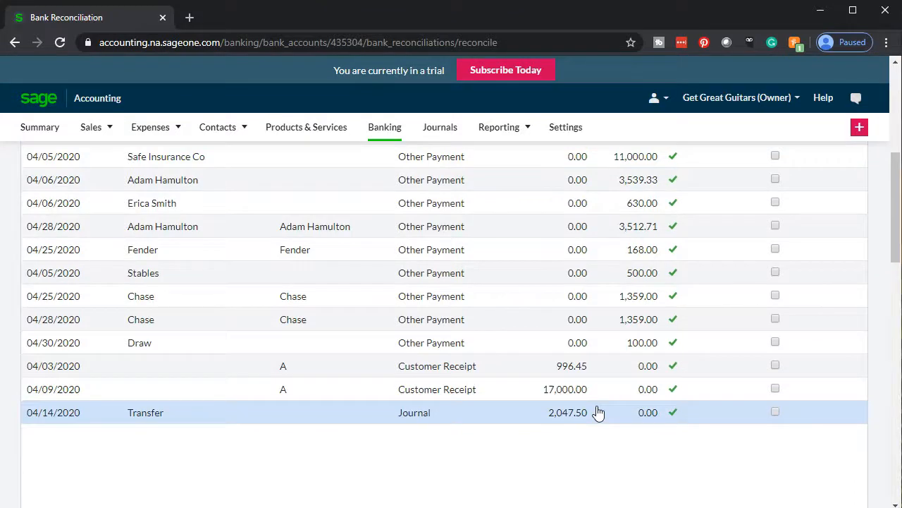
pyautogui.scroll(3, 598, 412)
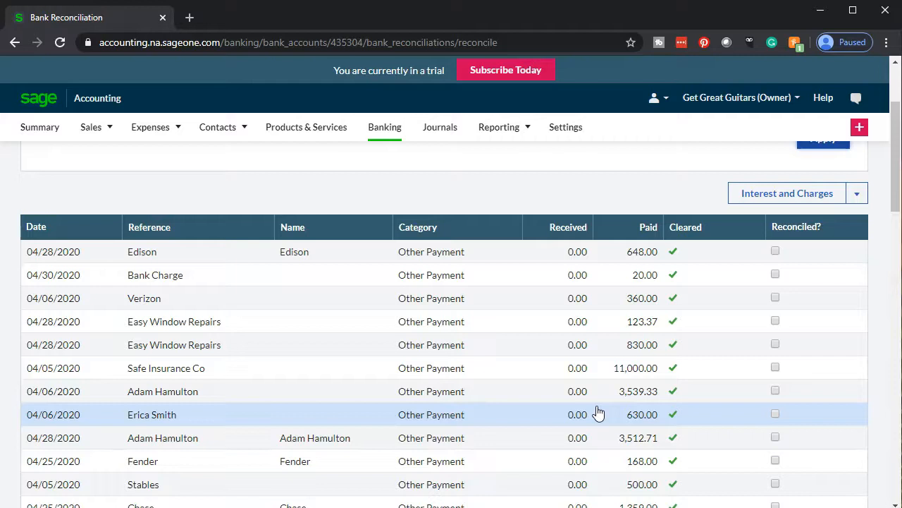
# - Fill the 996.45 deposit in cell D11 green on the Excel statement
pyautogui.hotkey('alt', 'Tab')
pyautogui.click(368, 424)
pyautogui.scroll(-1, 312, 411)
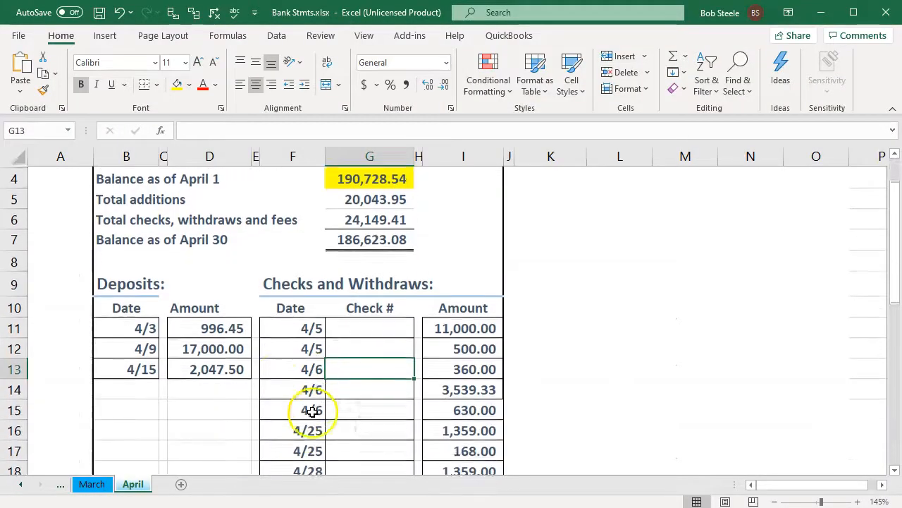
pyautogui.click(216, 268)
pyautogui.scroll(-1, 216, 324)
pyautogui.click(218, 326)
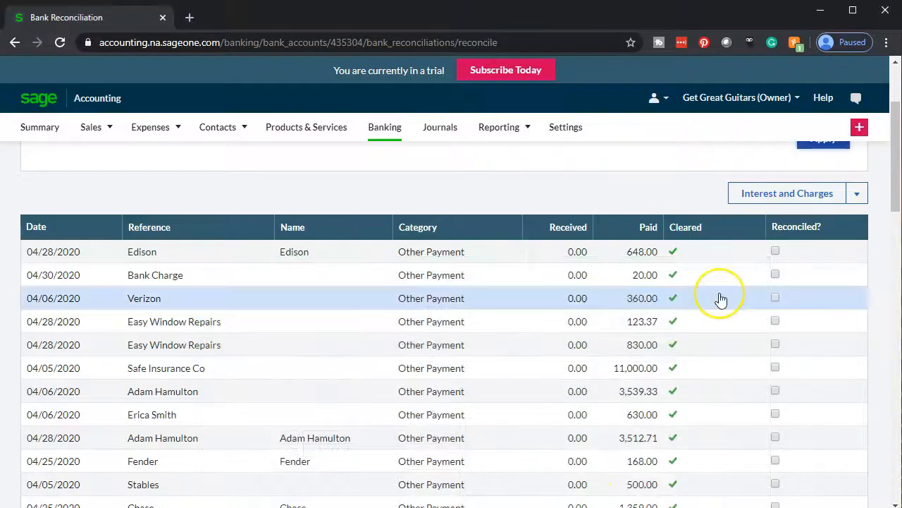
pyautogui.scroll(-3, 719, 296)
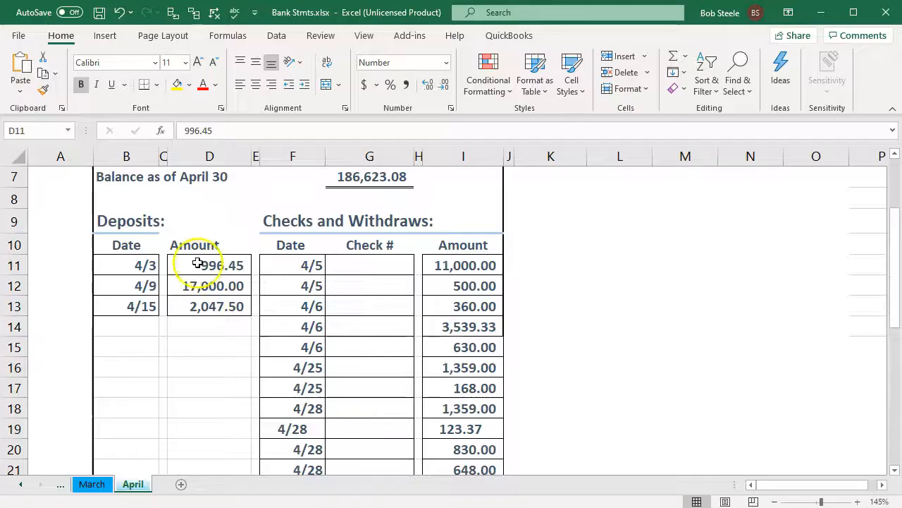
pyautogui.rightClick(193, 263)
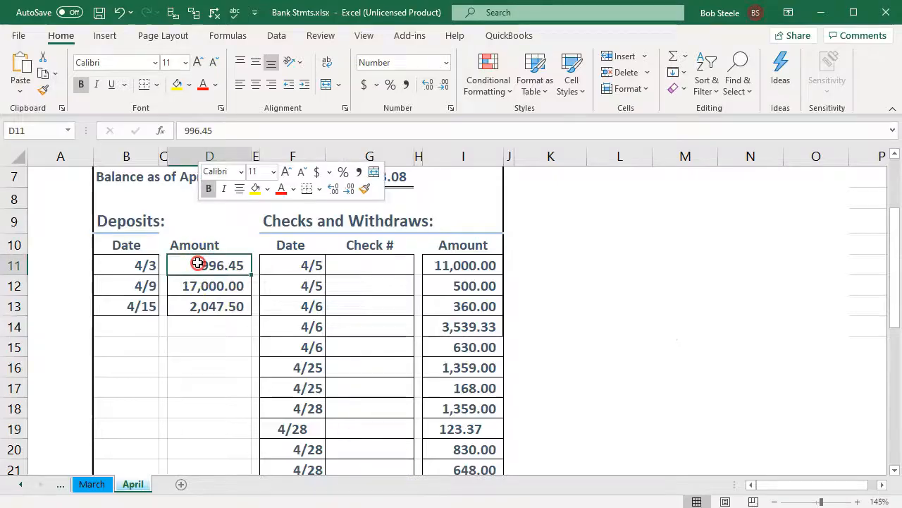
pyautogui.click(267, 189)
pyautogui.click(304, 322)
pyautogui.click(194, 368)
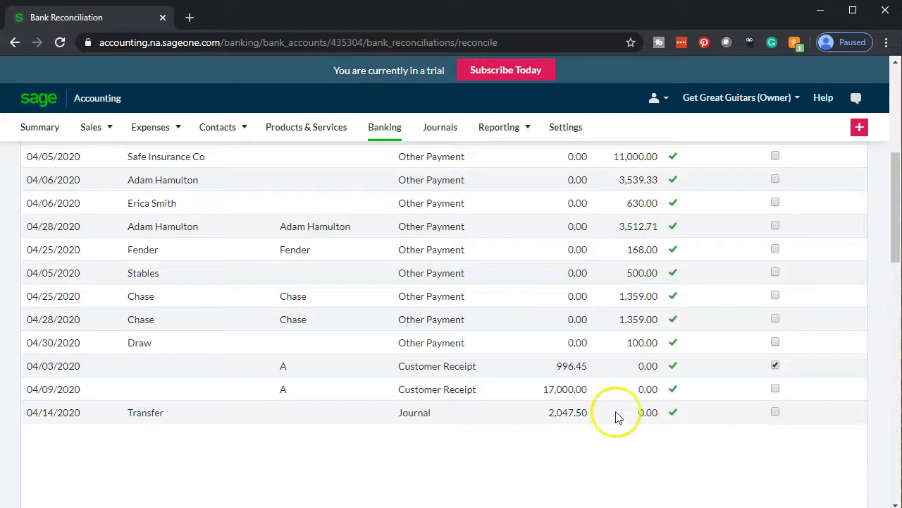
# - Tick the 04/09 17,000.00 and 04/14 2,047.50 deposits reconciled and shade D12:D13 green
pyautogui.click(775, 390)
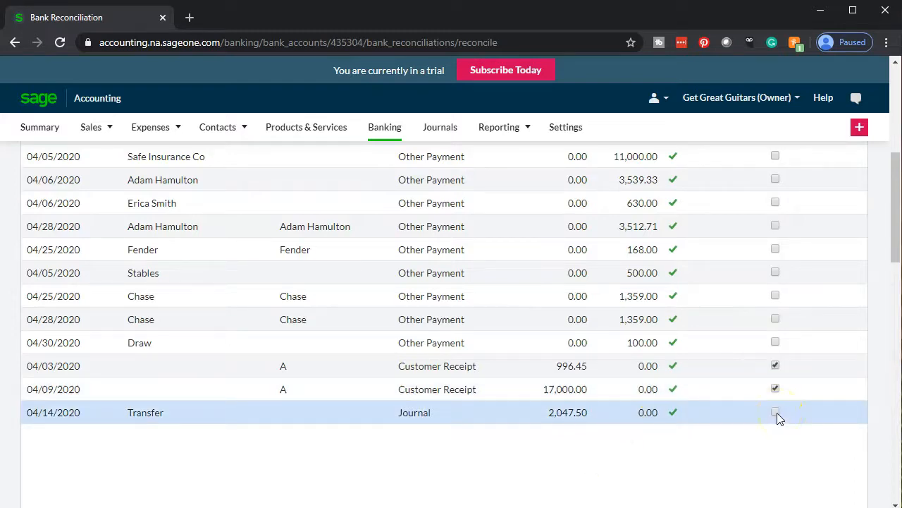
pyautogui.click(775, 413)
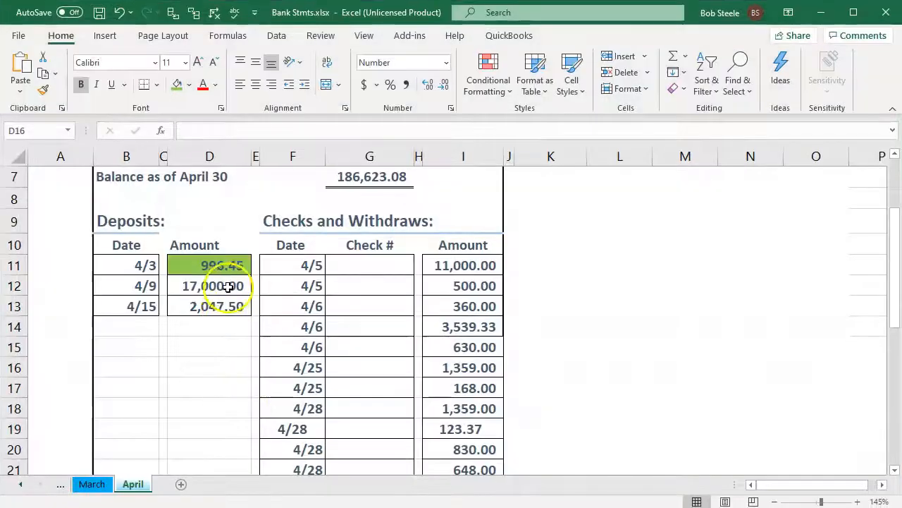
pyautogui.moveTo(228, 290); pyautogui.dragTo(232, 308)
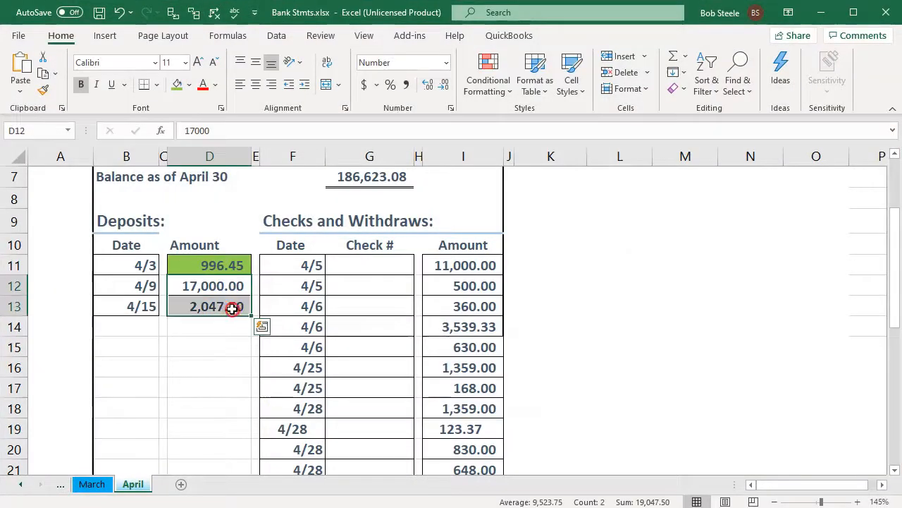
pyautogui.rightClick(232, 308)
pyautogui.click(289, 348)
pyautogui.click(384, 347)
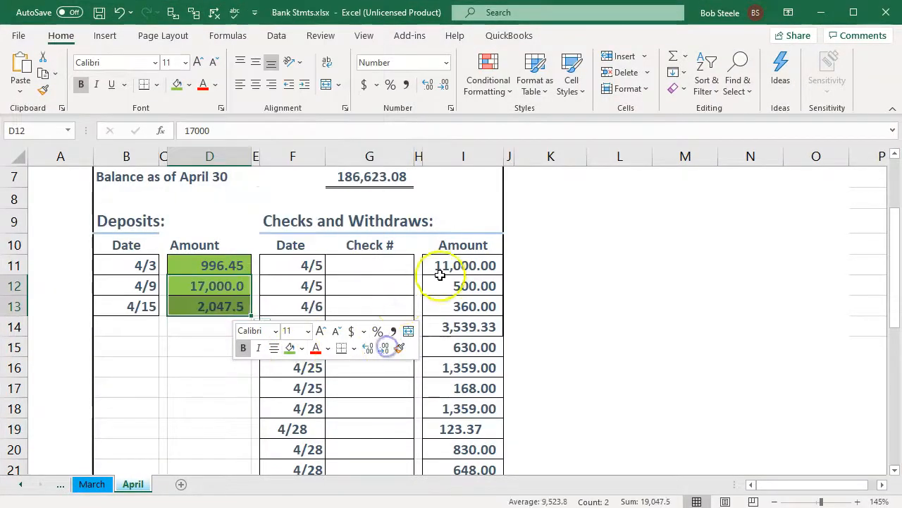
pyautogui.click(447, 266)
pyautogui.scroll(-1, 451, 294)
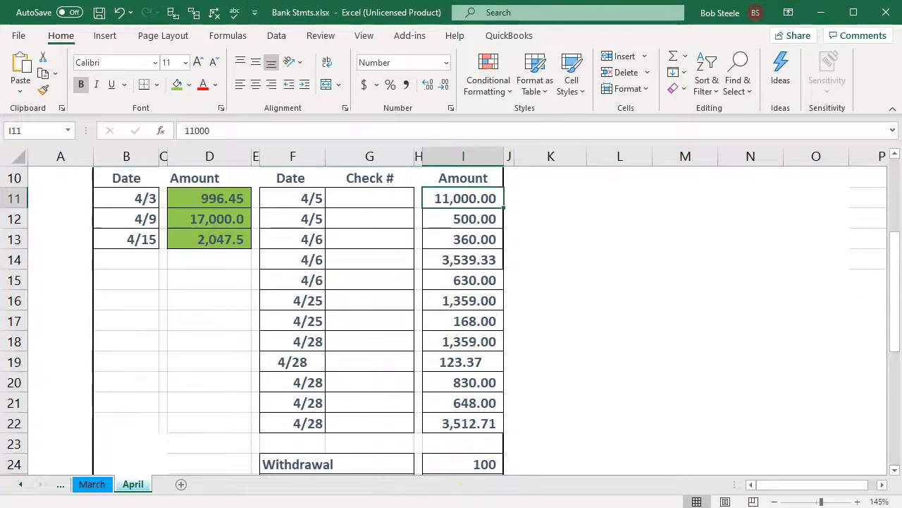
pyautogui.click(461, 506)
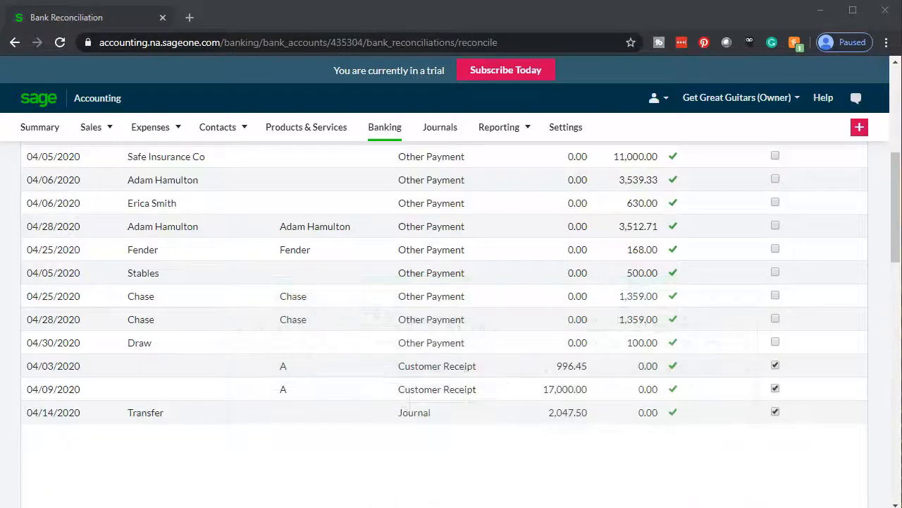
# - Tick the Safe Insurance Co and Stables payments as reconciled in Sage
pyautogui.scroll(1, 722, 372)
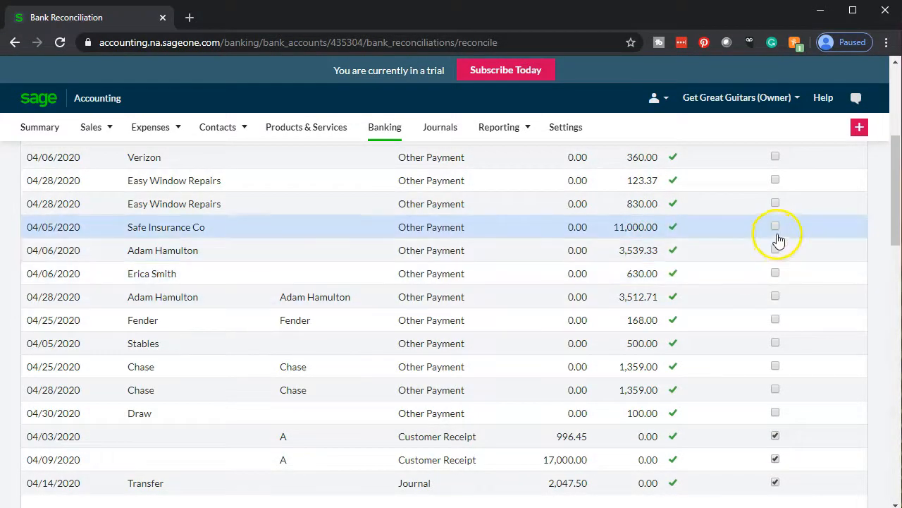
pyautogui.click(776, 227)
pyautogui.scroll(1, 749, 349)
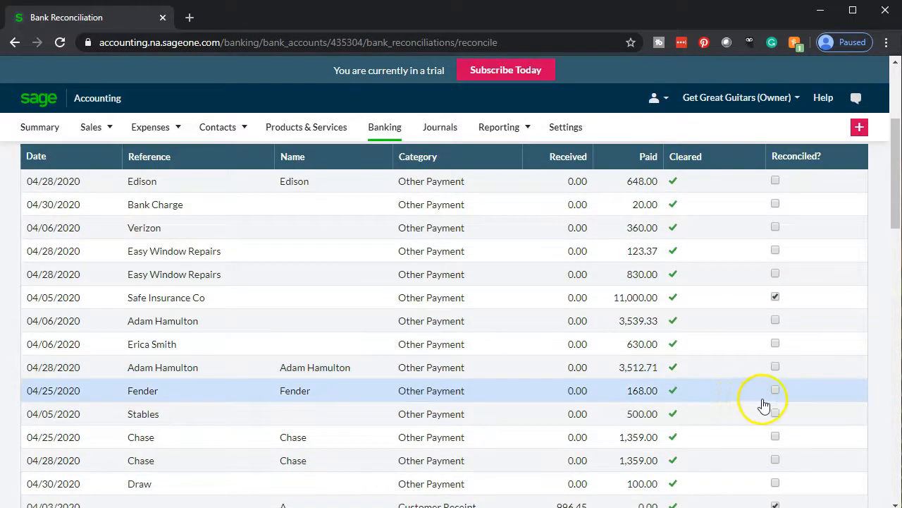
pyautogui.click(776, 413)
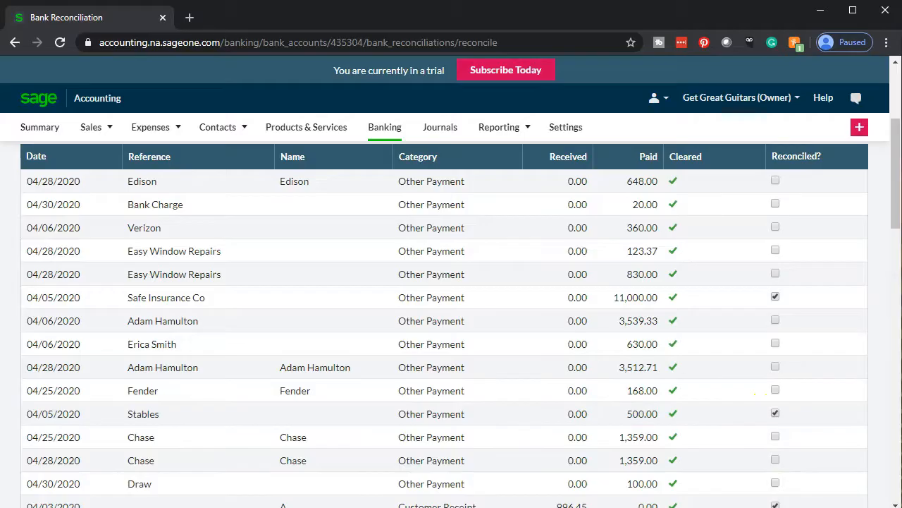
# - Shade the 11,000.00 and 500.00 amounts in I11:I12 green on the Excel statement
pyautogui.hotkey('alt', 'Tab')
pyautogui.moveTo(466, 200); pyautogui.dragTo(469, 220)
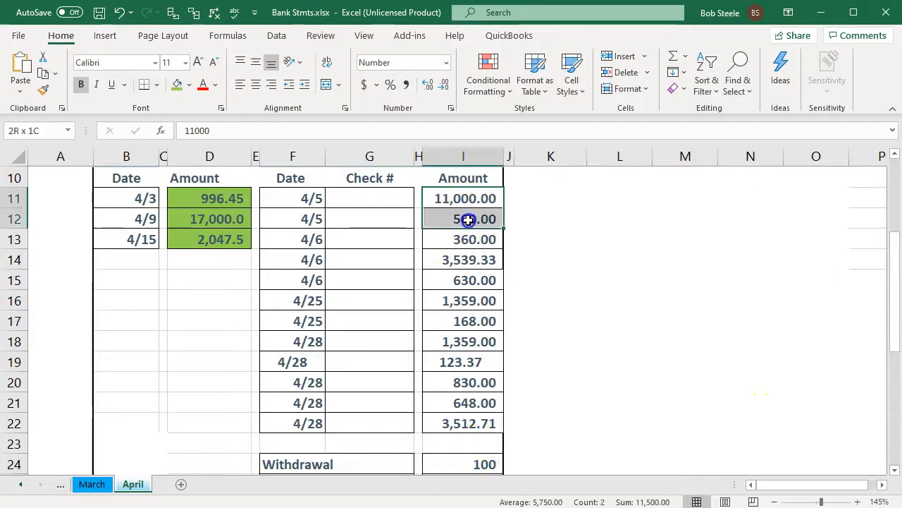
pyautogui.rightClick(469, 219)
pyautogui.click(526, 187)
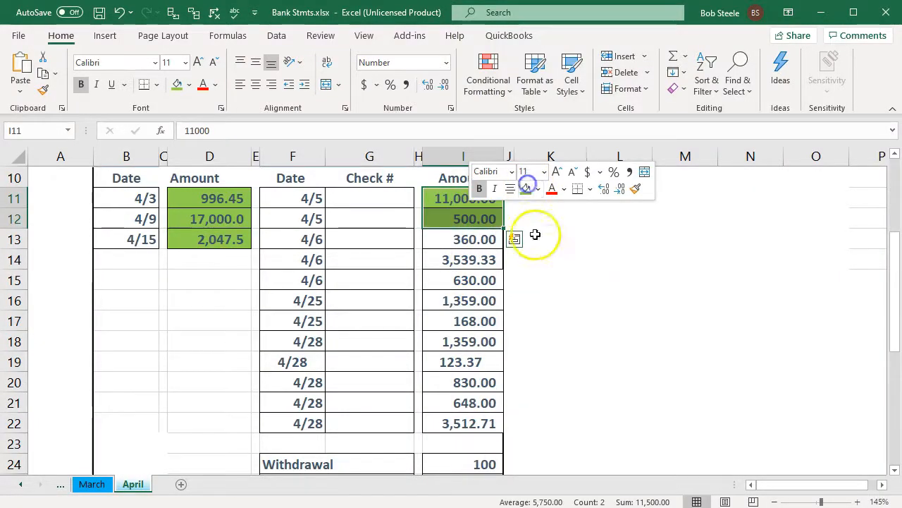
pyautogui.click(556, 255)
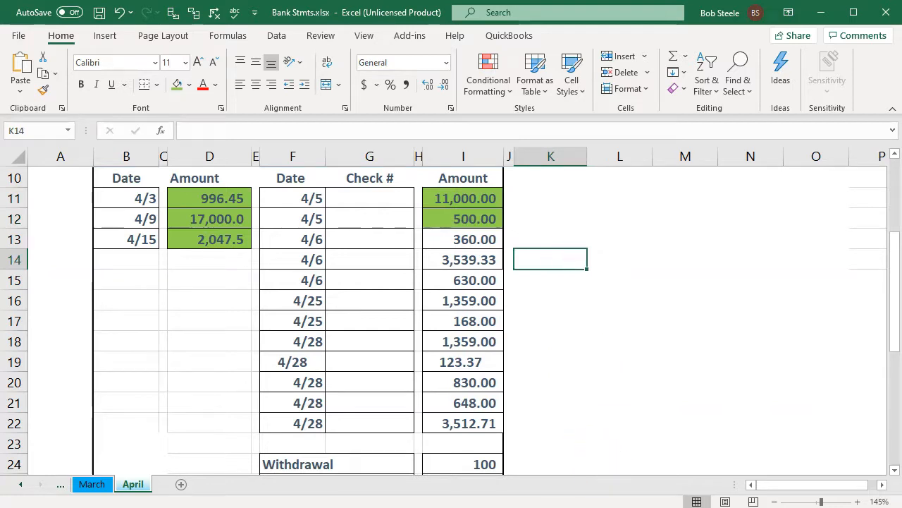
pyautogui.click(591, 507)
pyautogui.click(665, 486)
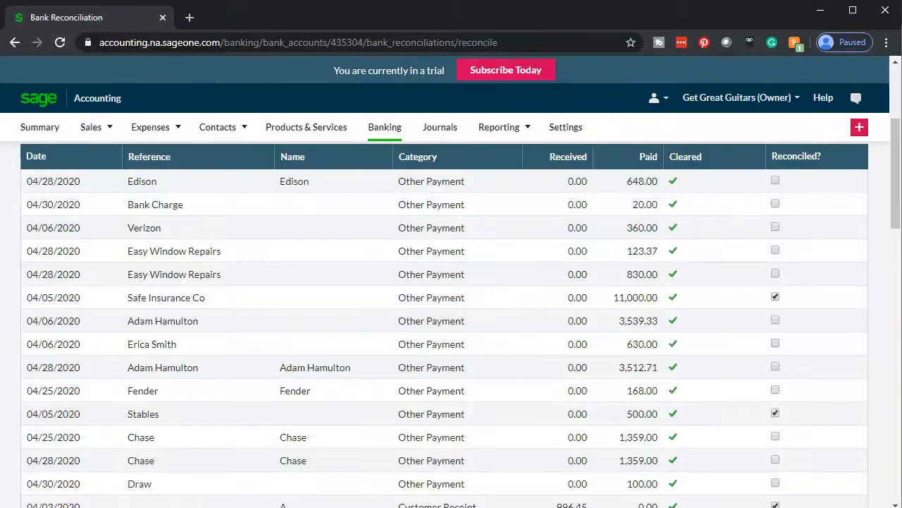
# - Tick the 630.00 and 3,512.71 payments and shade the 360.00 and 3,539.33 amounts green
pyautogui.click(777, 344)
pyautogui.click(776, 367)
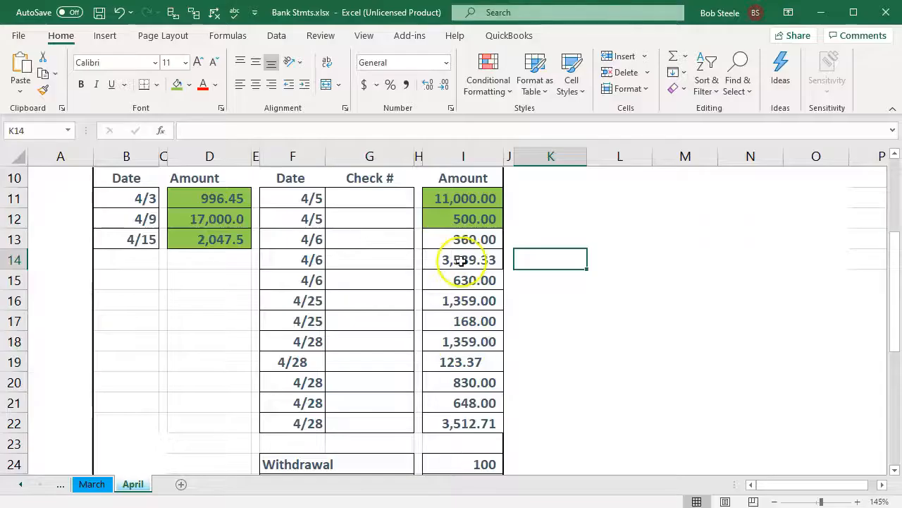
pyautogui.moveTo(461, 240); pyautogui.dragTo(460, 257)
pyautogui.rightClick(459, 257)
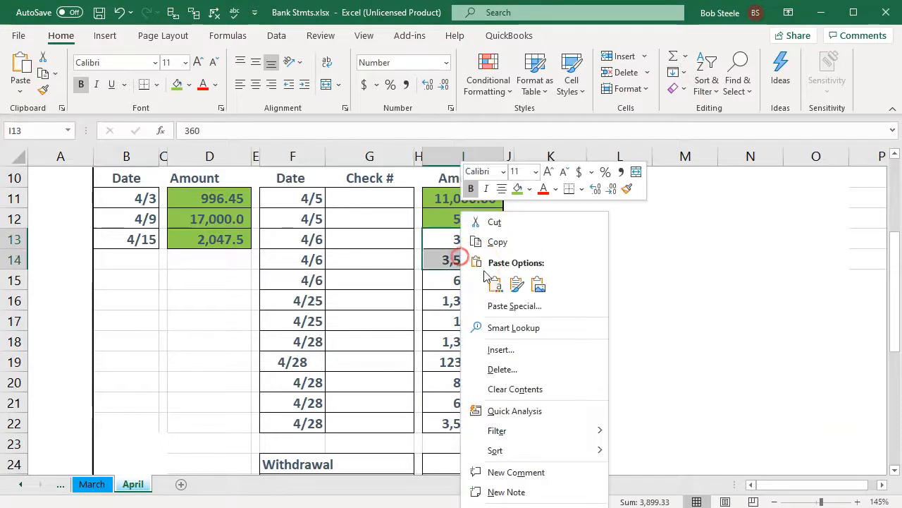
pyautogui.click(520, 188)
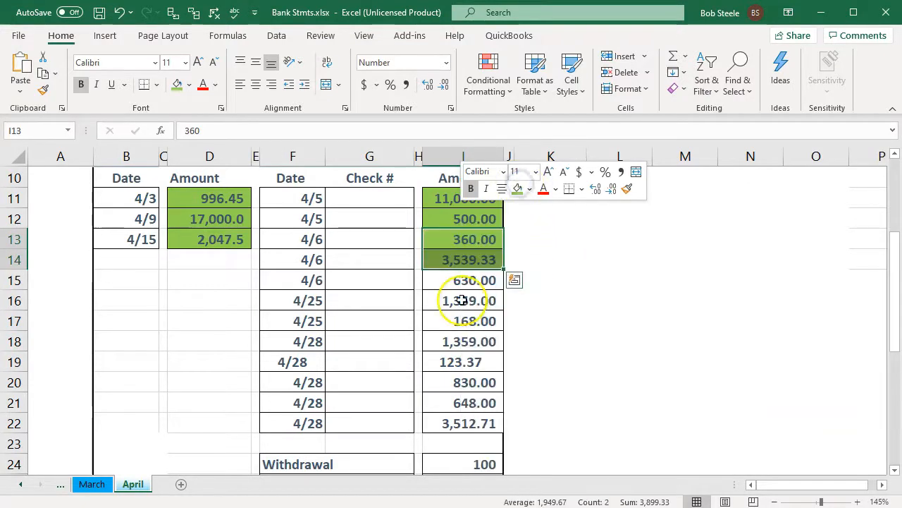
pyautogui.click(462, 280)
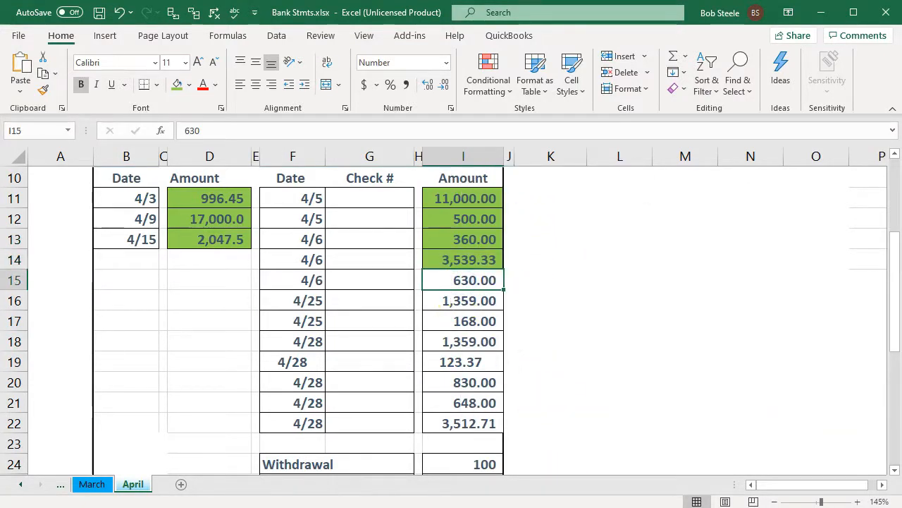
# - Tick the Verizon and 04/25 Chase payments as reconciled in Sage
pyautogui.hotkey('alt', 'Tab')
pyautogui.click(775, 344)
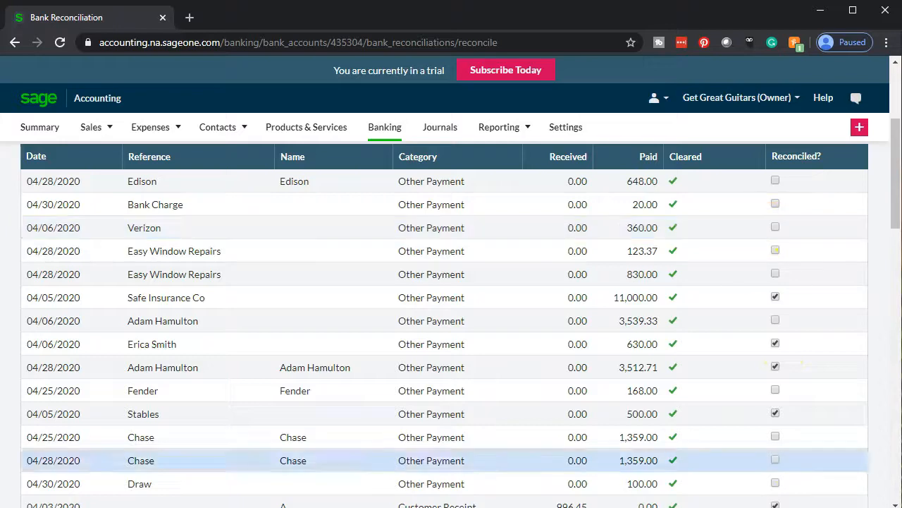
pyautogui.hotkey('alt', 'Tab')
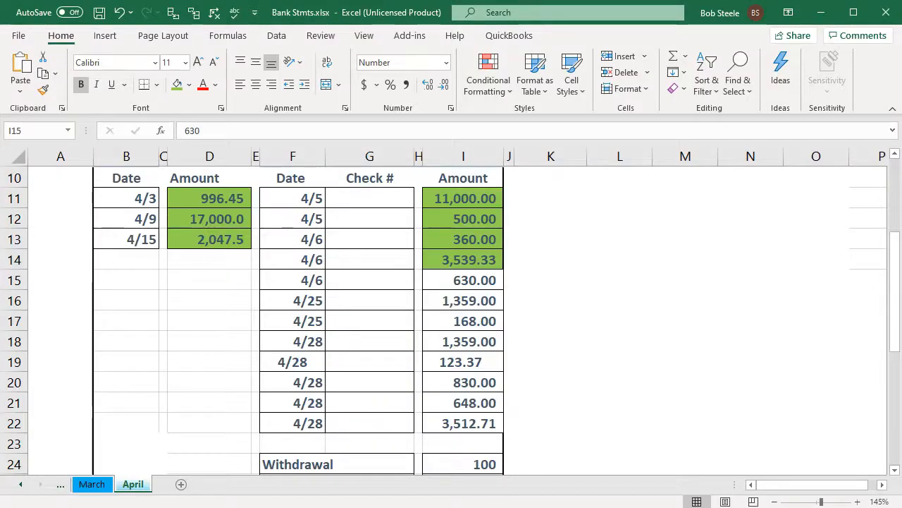
pyautogui.hotkey('alt', 'Tab')
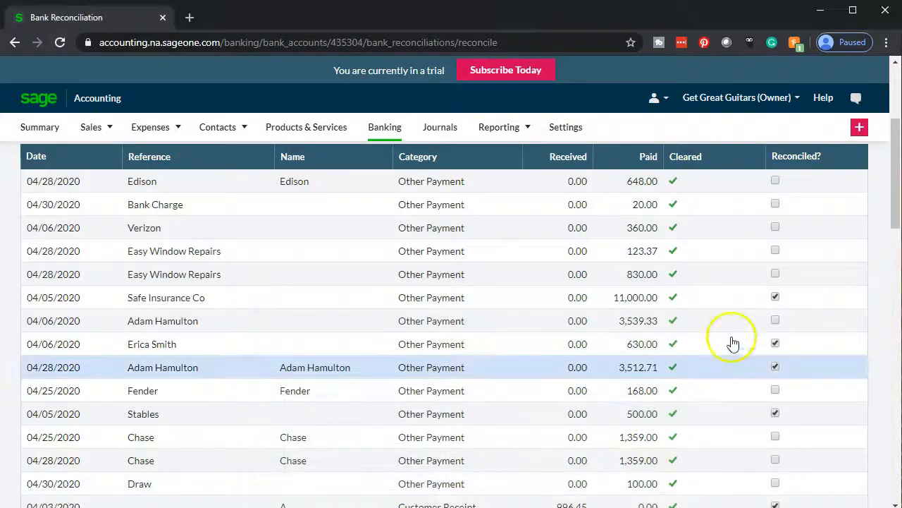
pyautogui.click(775, 228)
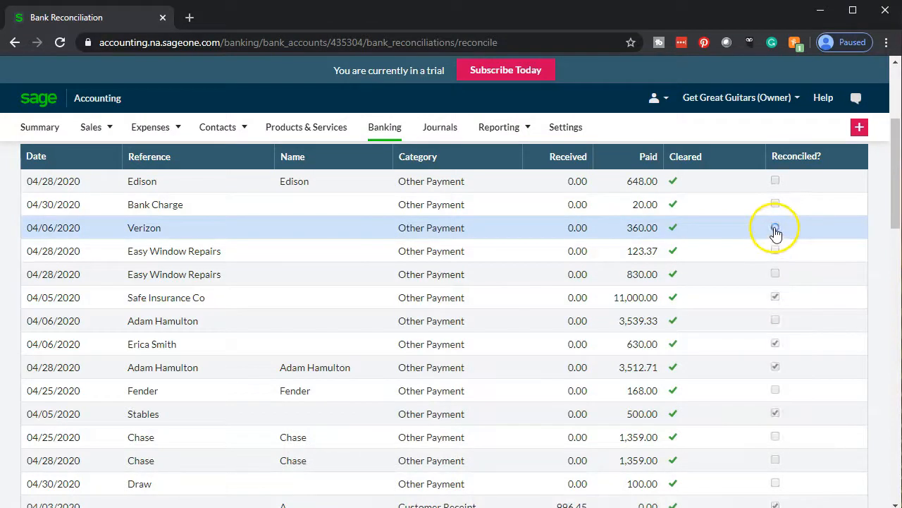
pyautogui.hotkey('alt', 'Tab')
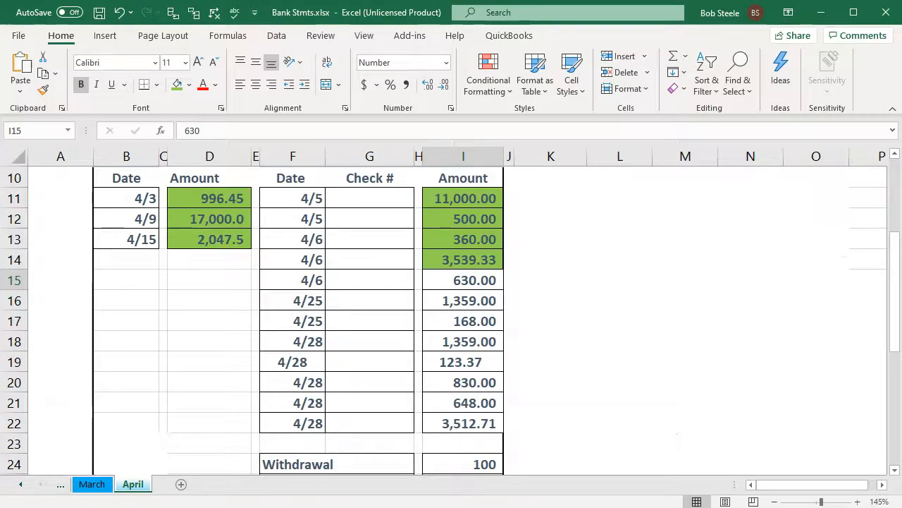
pyautogui.hotkey('alt', 'Tab')
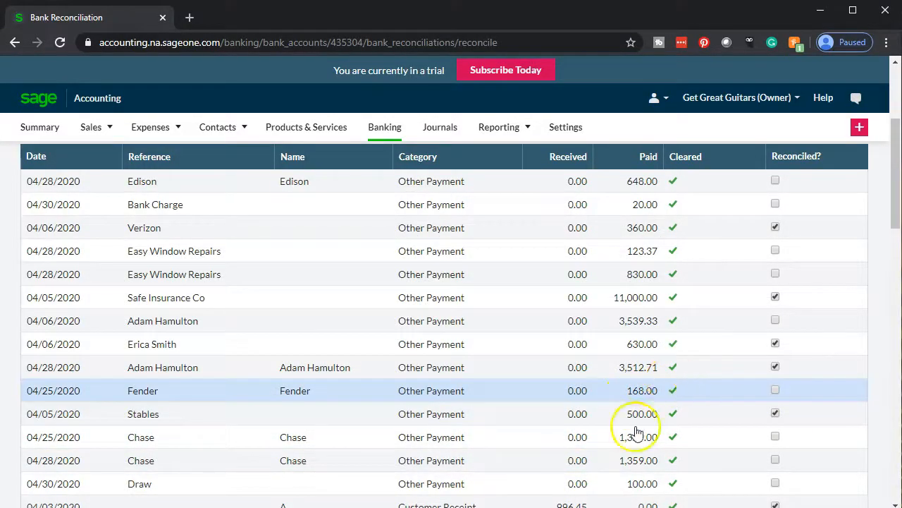
pyautogui.click(775, 436)
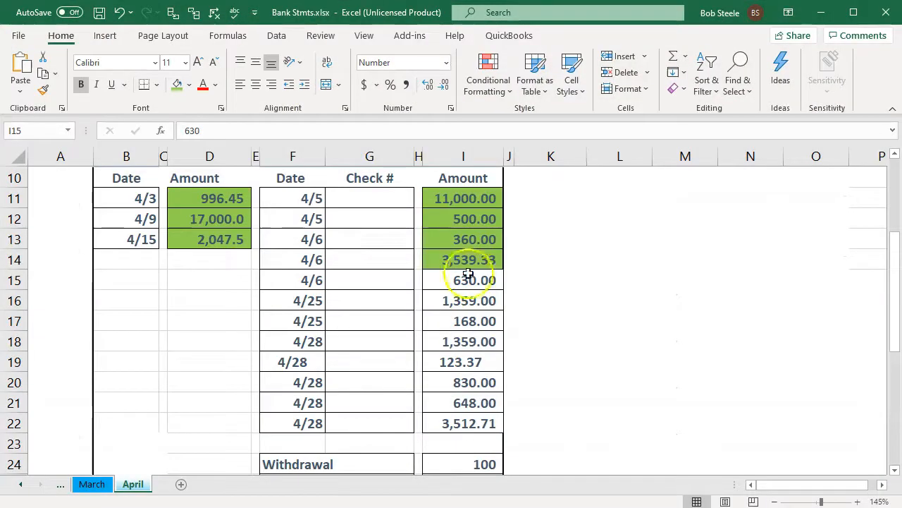
# - Shade the 630.00 and 1,359.00 amounts green on the Excel statement
pyautogui.moveTo(469, 282); pyautogui.dragTo(466, 297)
pyautogui.rightClick(467, 297)
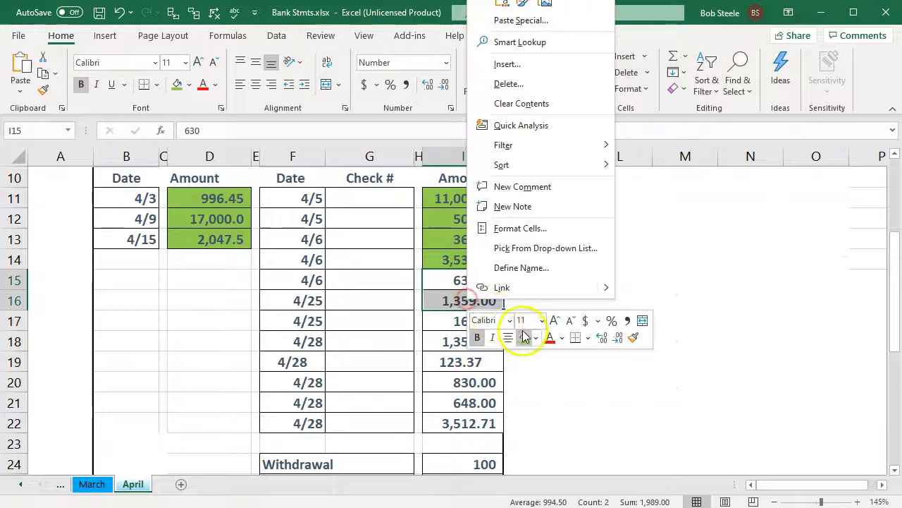
pyautogui.click(522, 337)
pyautogui.click(435, 316)
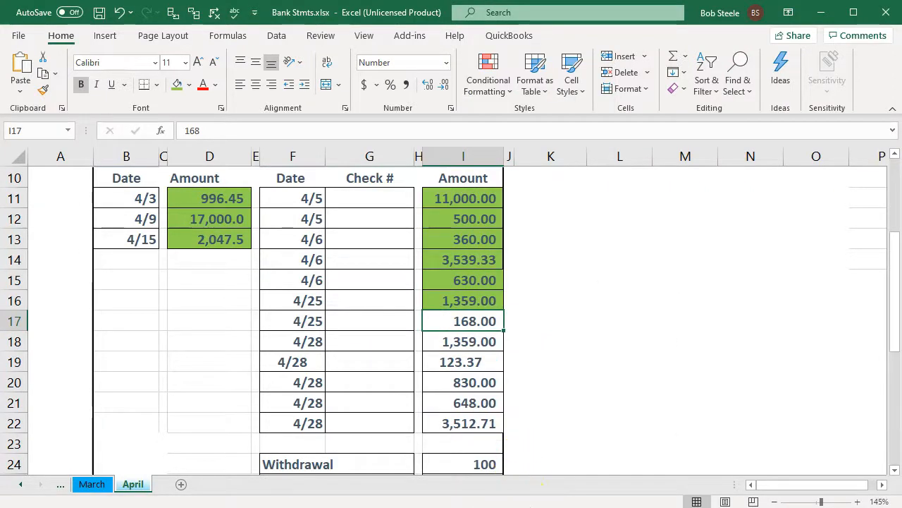
# - Tick the Fender and 04/28 Chase payments and shade 168.00 and 1,359.00 green in Excel
pyautogui.click(521, 494)
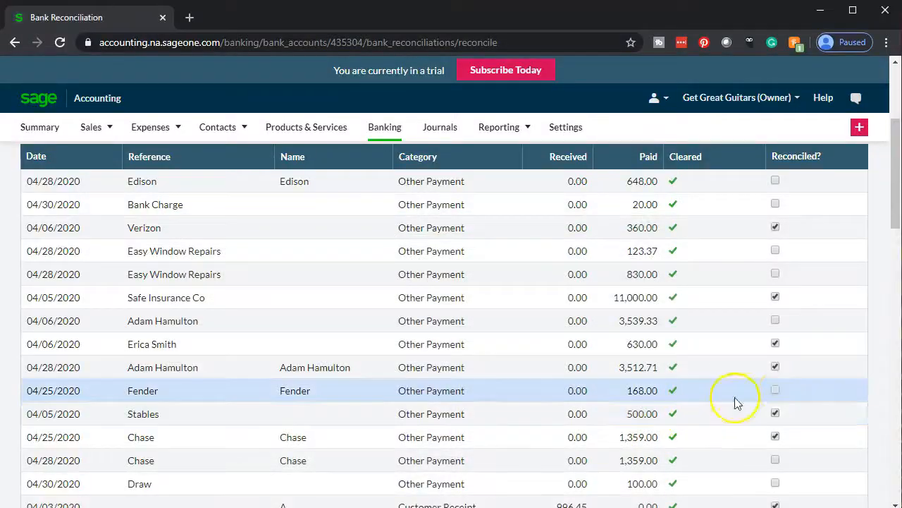
pyautogui.click(775, 390)
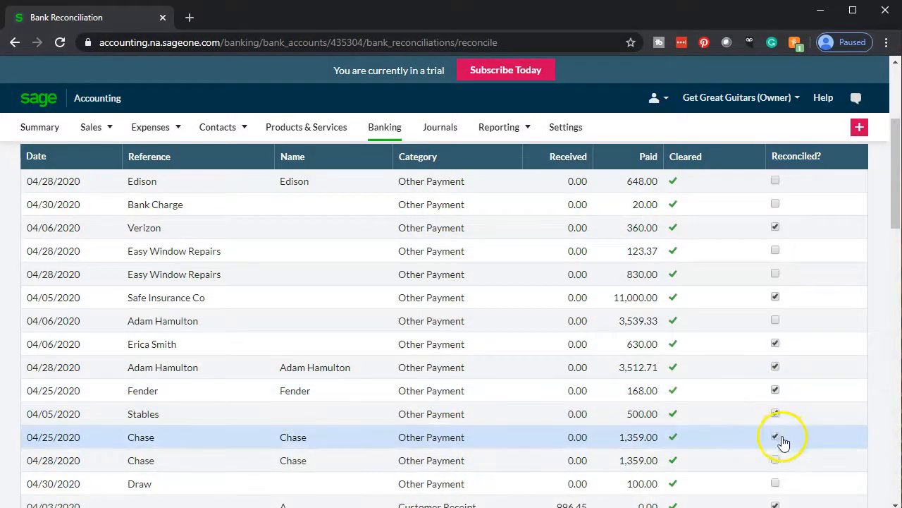
pyautogui.click(776, 460)
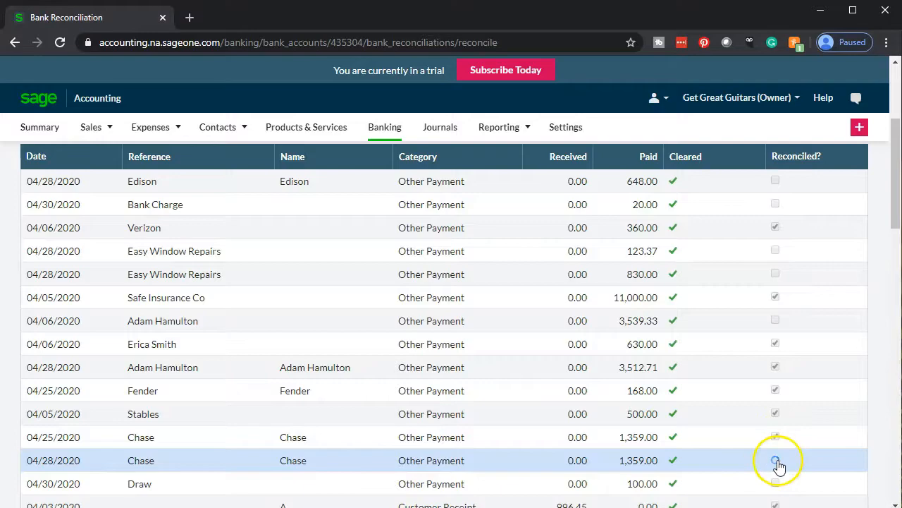
pyautogui.hotkey('alt', 'Tab')
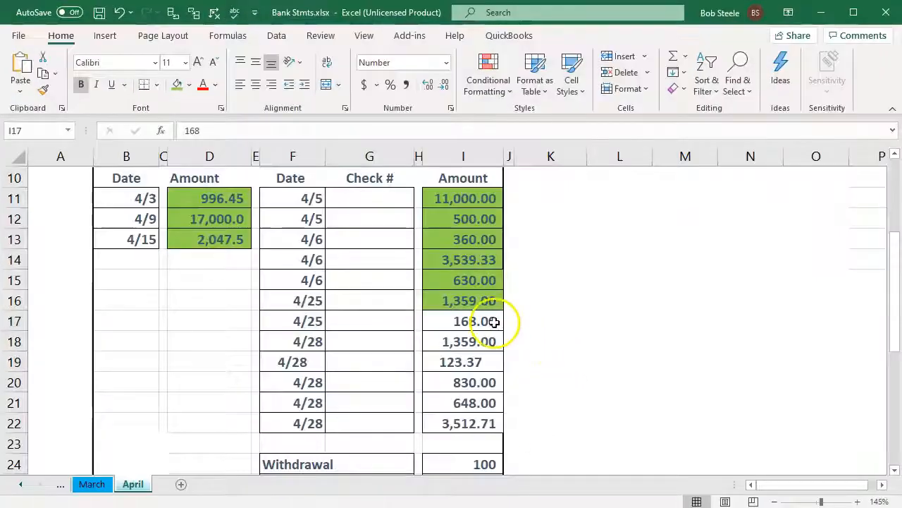
pyautogui.moveTo(480, 321); pyautogui.dragTo(465, 358)
pyautogui.moveTo(480, 319); pyautogui.dragTo(505, 338)
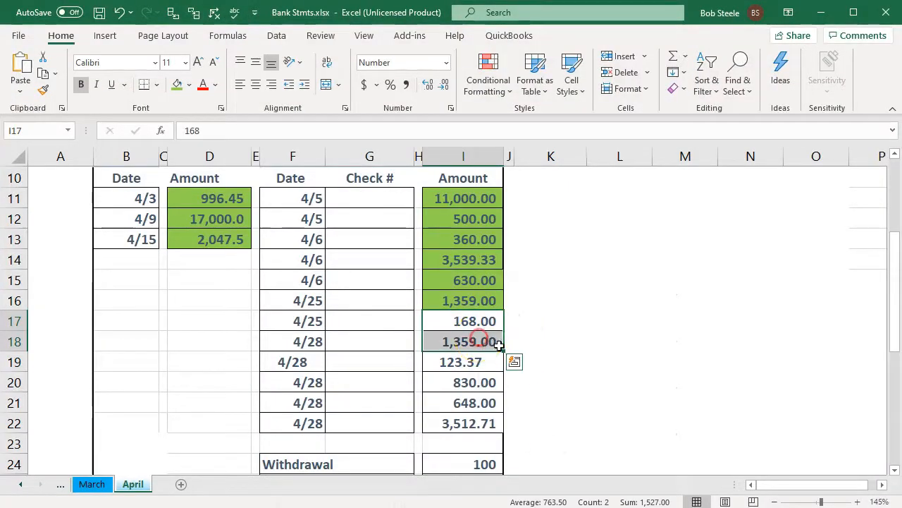
pyautogui.rightClick(480, 318)
pyautogui.click(541, 356)
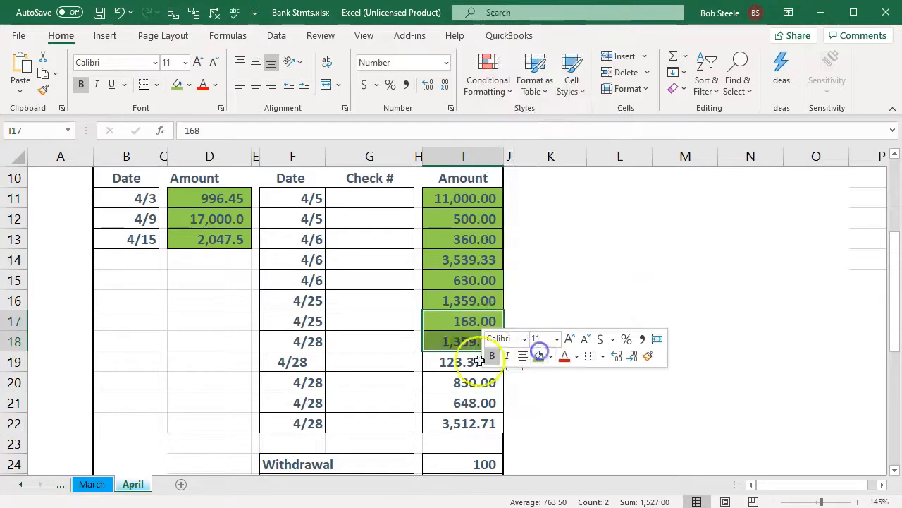
pyautogui.click(462, 362)
# - Tick both Easy Window Repairs payments (123.37, 830.00) and shade those amounts green
pyautogui.click(485, 506)
pyautogui.click(649, 438)
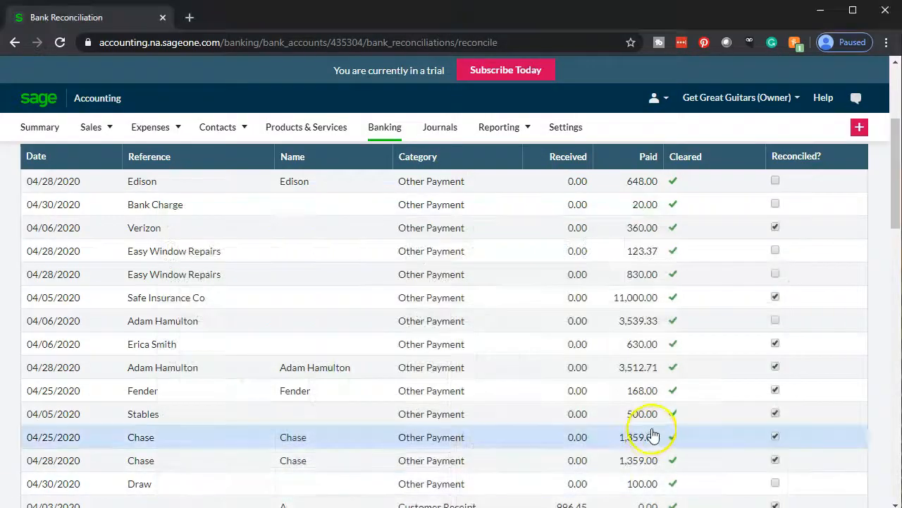
pyautogui.click(775, 251)
pyautogui.click(775, 274)
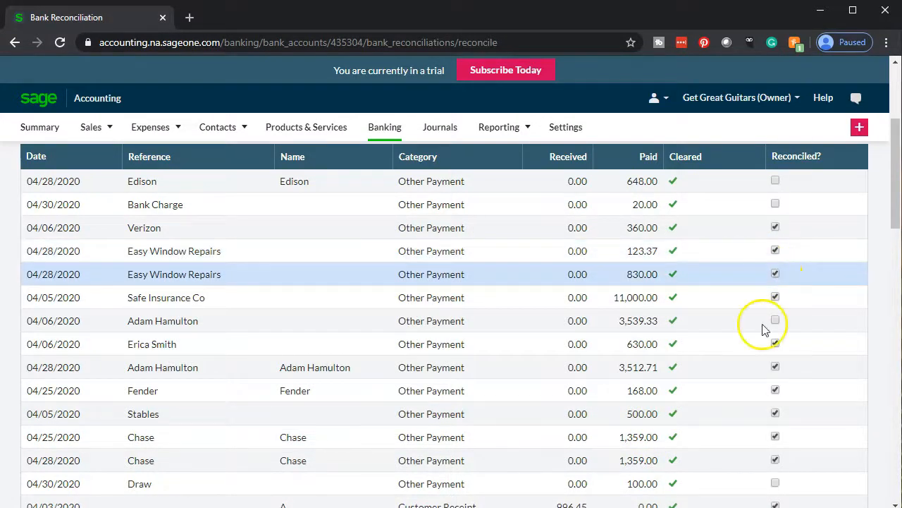
pyautogui.hotkey('alt', 'Tab')
pyautogui.moveTo(453, 359); pyautogui.dragTo(467, 379)
pyautogui.rightClick(468, 379)
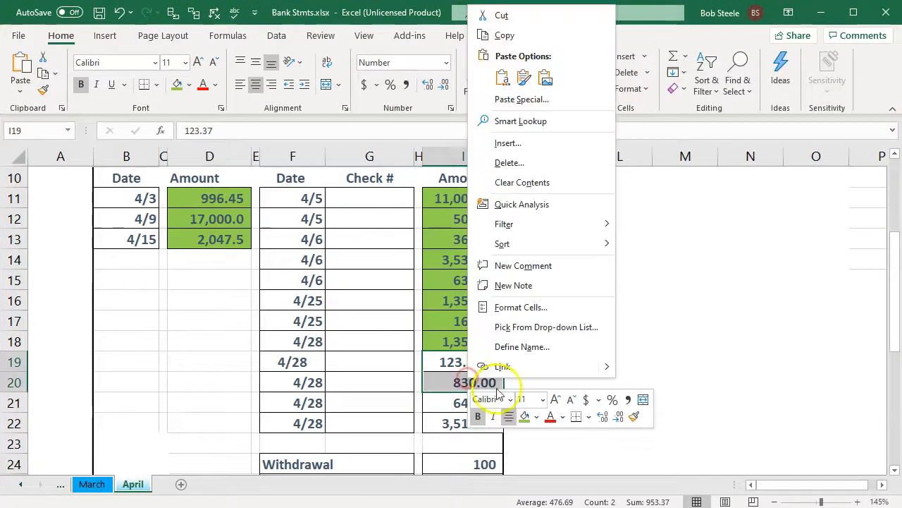
pyautogui.click(524, 416)
pyautogui.click(427, 402)
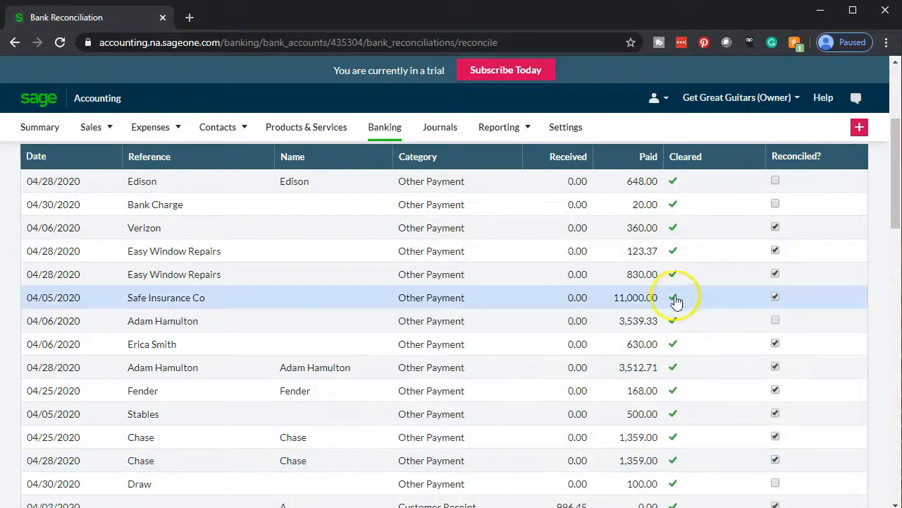
# - Shade the 648.00 withdrawal in the Excel statement green
pyautogui.scroll(2, 689, 389)
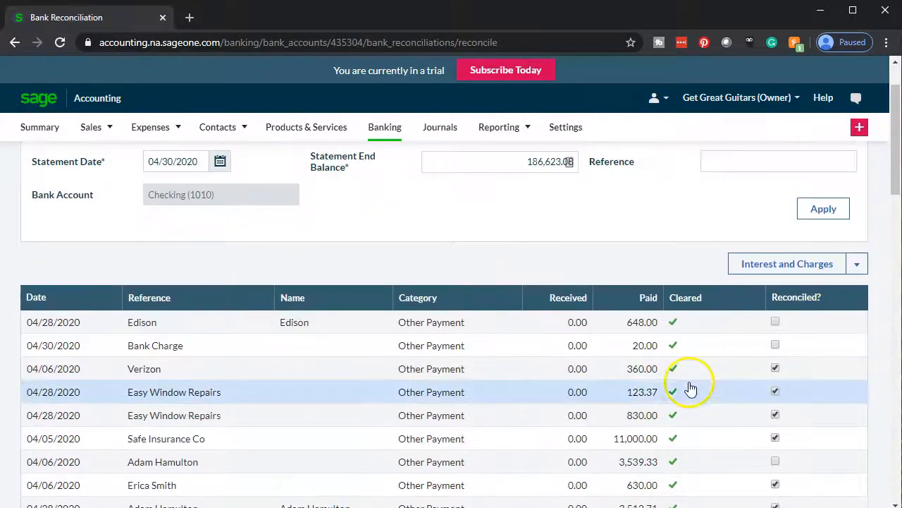
pyautogui.scroll(-3, 714, 374)
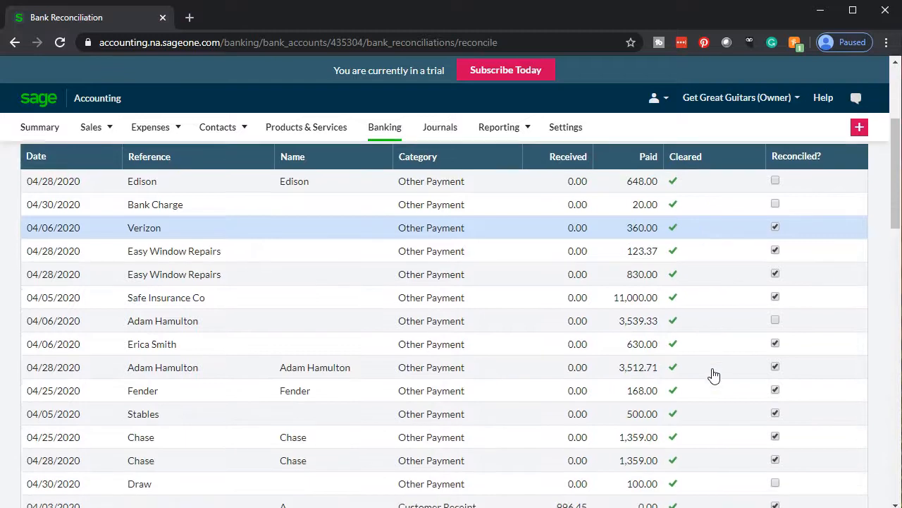
pyautogui.scroll(-3, 714, 374)
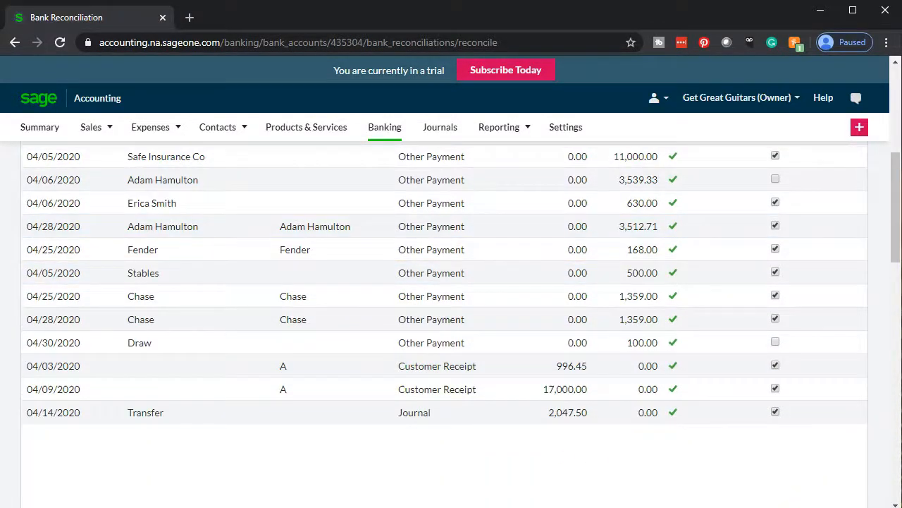
pyautogui.scroll(3, 792, 197)
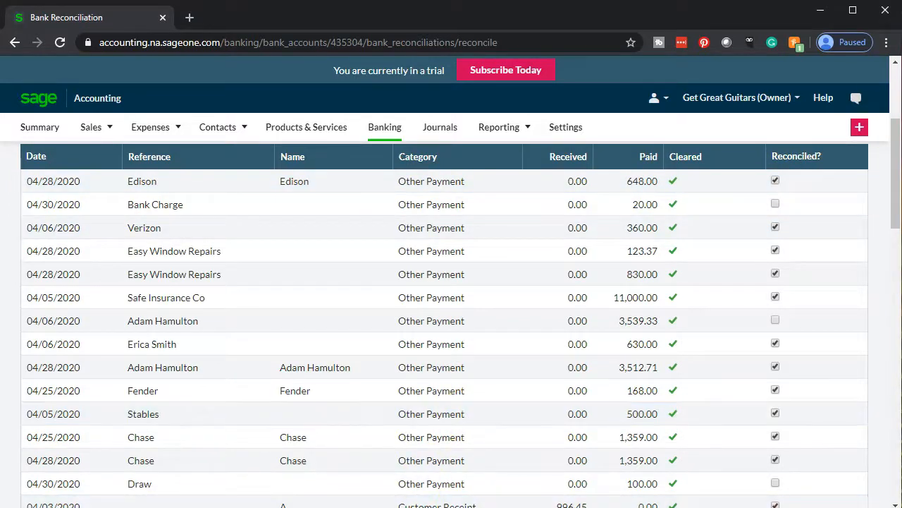
pyautogui.hotkey('alt', 'Tab')
pyautogui.rightClick(469, 403)
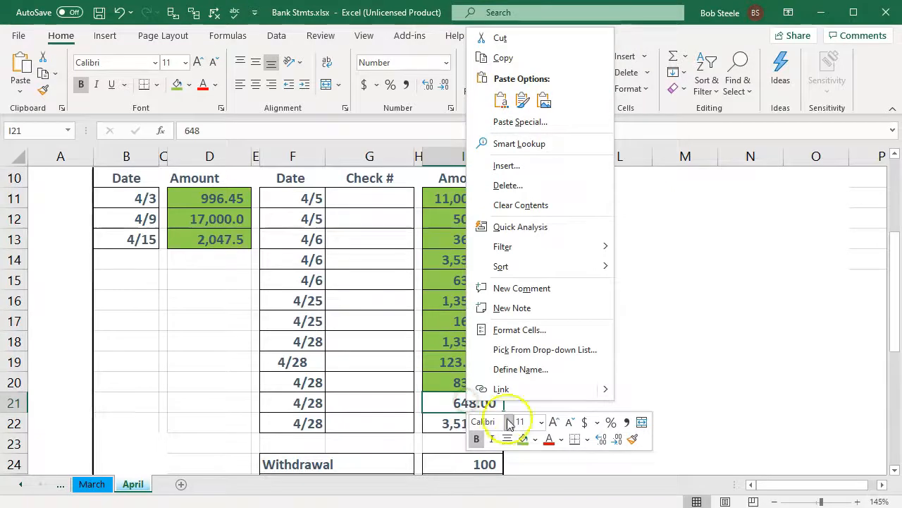
pyautogui.click(523, 438)
pyautogui.click(435, 421)
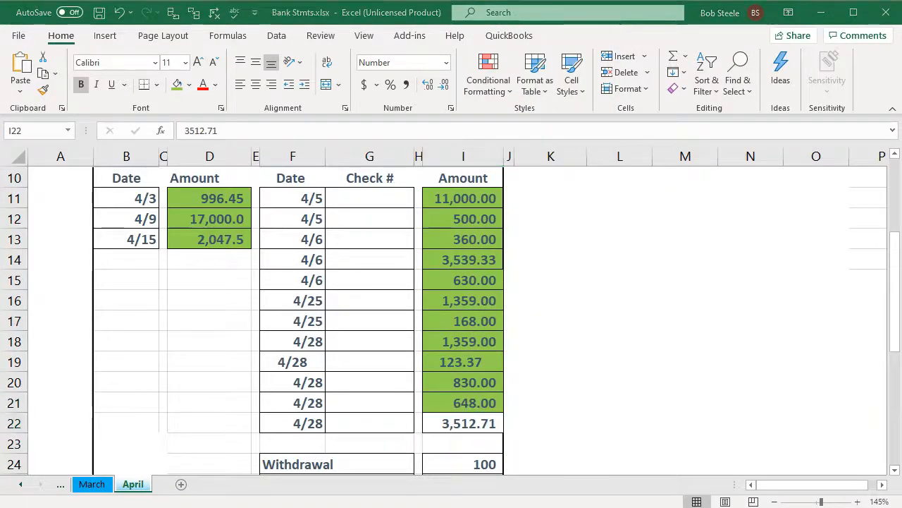
# - Mark the 3,539.33 payment as reconciled in Sage
pyautogui.hotkey('alt', 'Tab')
pyautogui.scroll(-1, 709, 246)
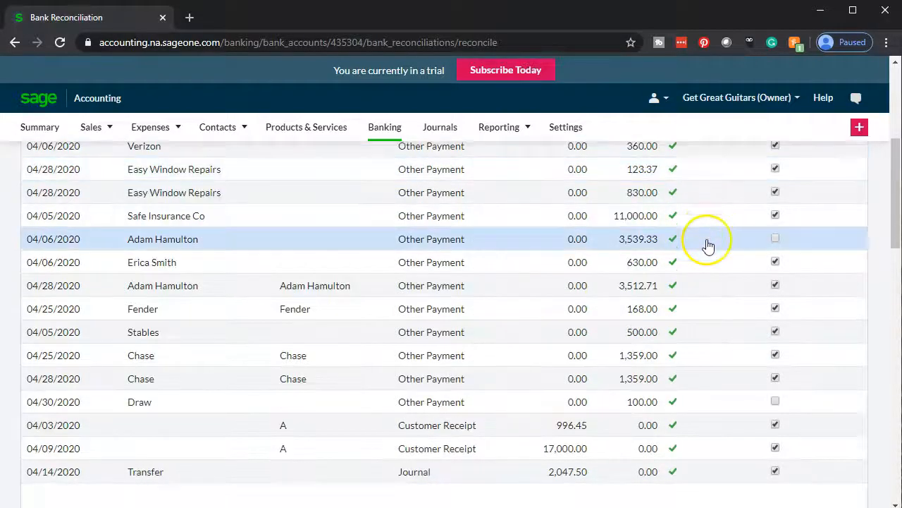
pyautogui.scroll(-1, 708, 245)
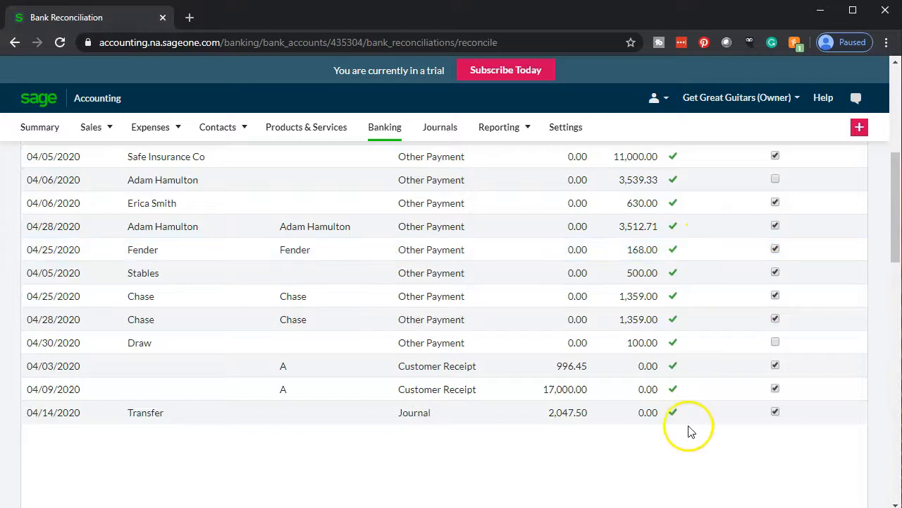
pyautogui.scroll(3, 684, 428)
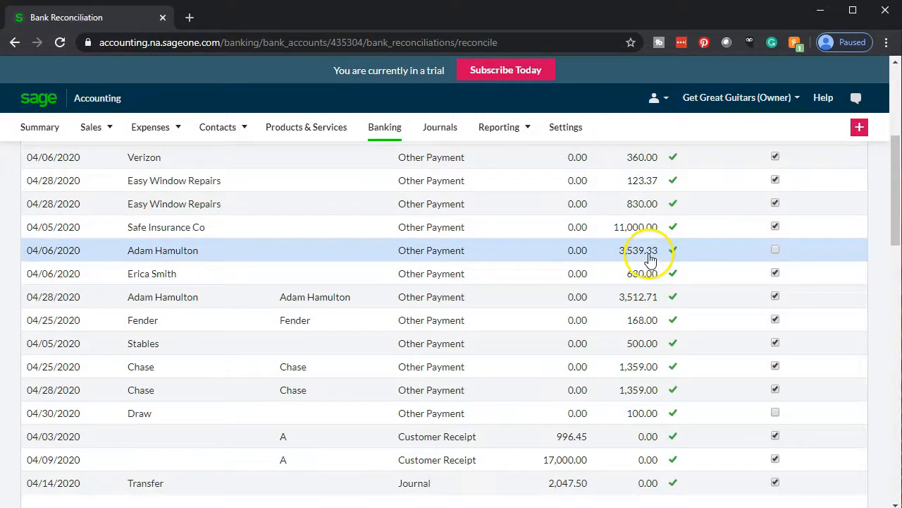
pyautogui.click(775, 251)
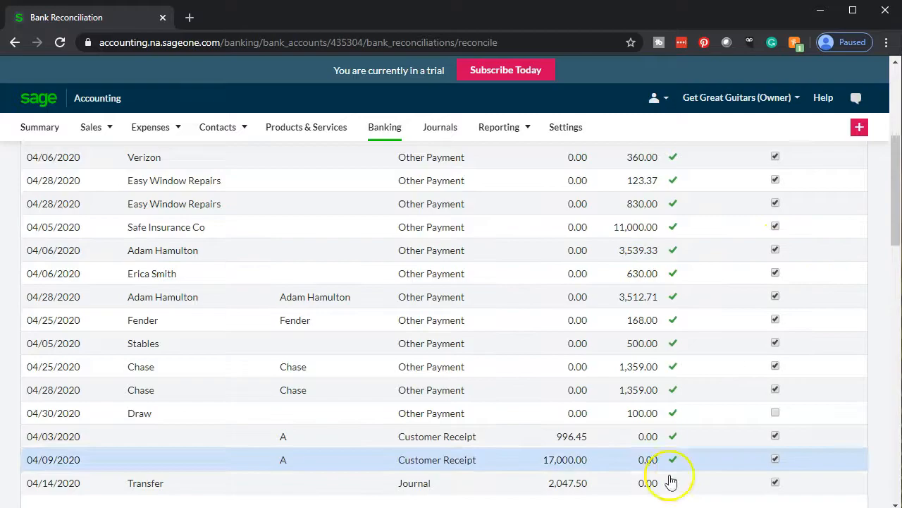
# - Shade the 3,512.71 withdrawal in the Excel statement green
pyautogui.hotkey('alt', 'Tab')
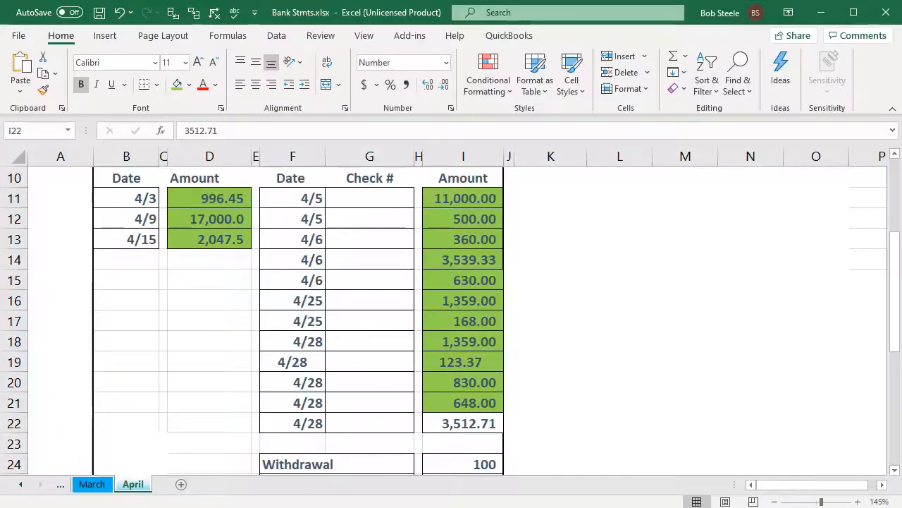
pyautogui.scroll(-1, 506, 403)
pyautogui.rightClick(493, 362)
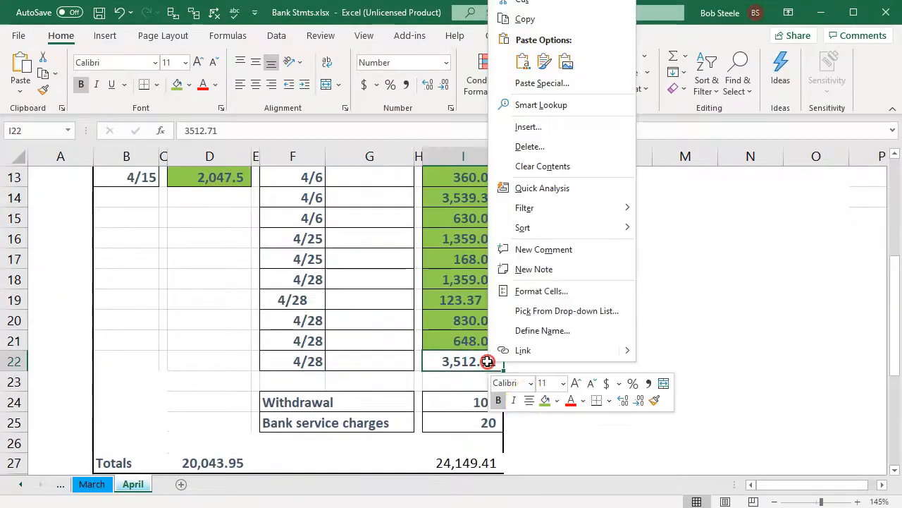
pyautogui.click(544, 401)
pyautogui.click(491, 403)
# - Mark the 100.00 Draw and Bank Charge payments as reconciled in Sage
pyautogui.hotkey('alt', 'Tab')
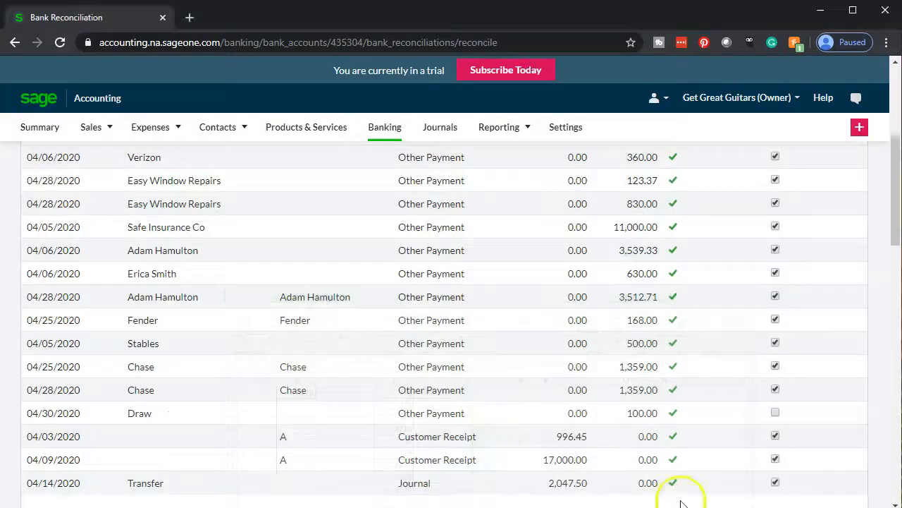
pyautogui.click(775, 414)
pyautogui.scroll(2, 776, 415)
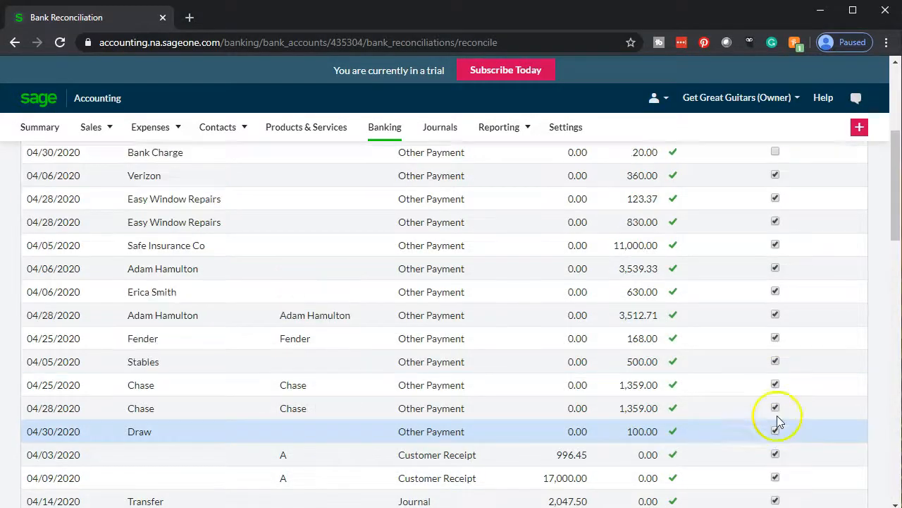
pyautogui.click(775, 275)
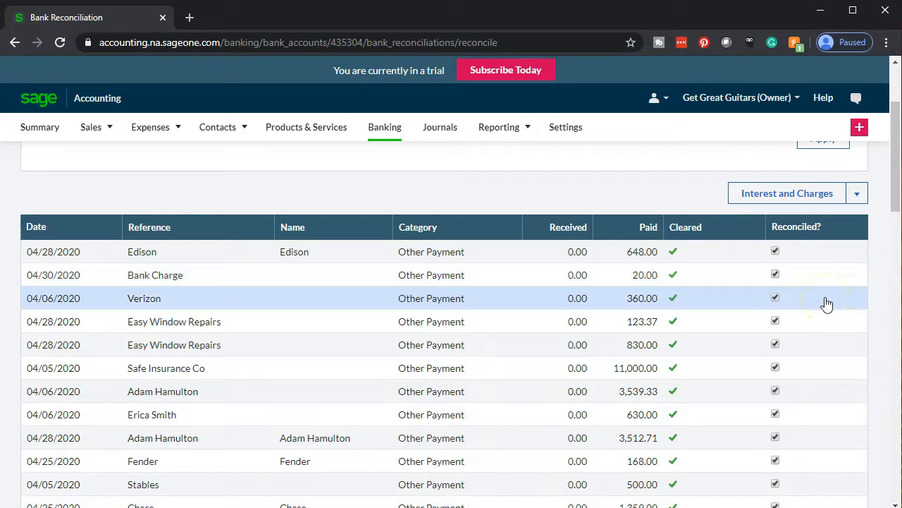
pyautogui.scroll(-5, 827, 303)
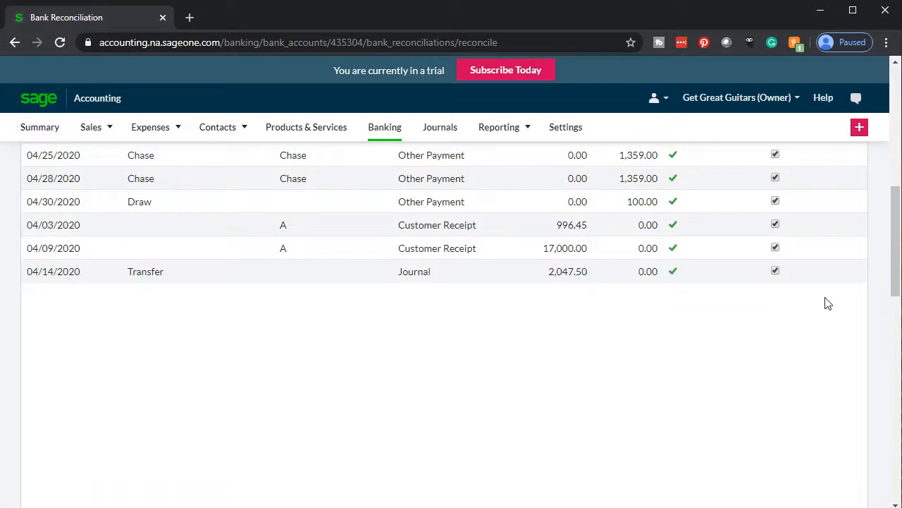
pyautogui.hotkey('alt', 'Tab')
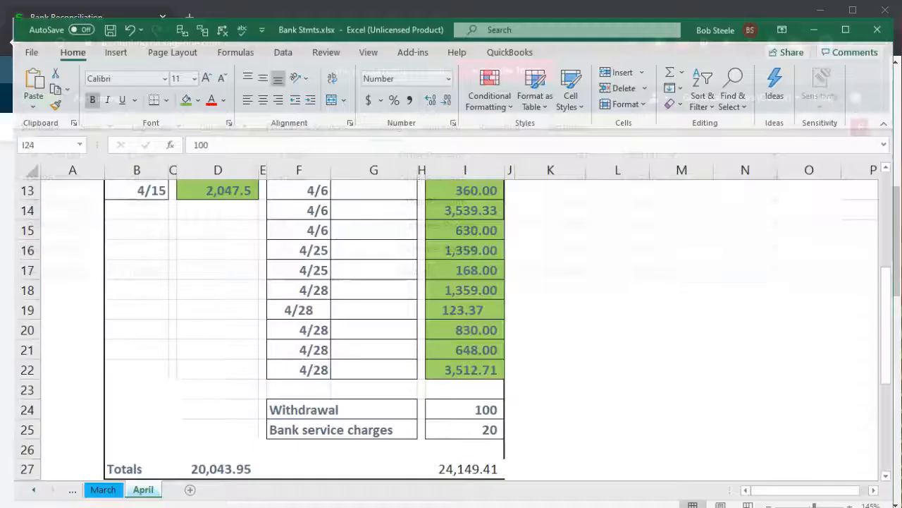
# - Check the April 30 balance of 186,623.08 against formula =+G4+G5-G6, then minimize Excel
pyautogui.scroll(4, 544, 282)
pyautogui.click(389, 245)
pyautogui.scroll(-1, 388, 245)
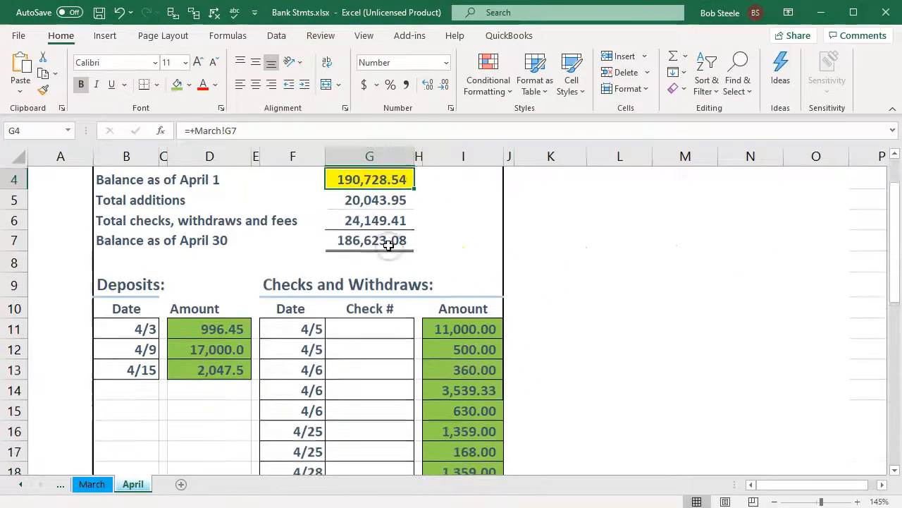
pyautogui.moveTo(370, 201); pyautogui.dragTo(376, 218)
pyautogui.scroll(-3, 484, 331)
pyautogui.scroll(3, 486, 332)
pyautogui.click(369, 238)
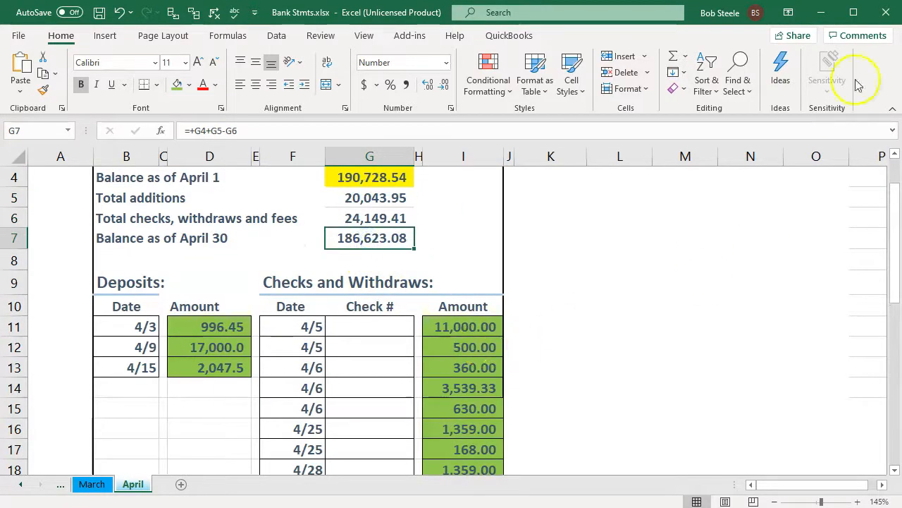
pyautogui.click(818, 13)
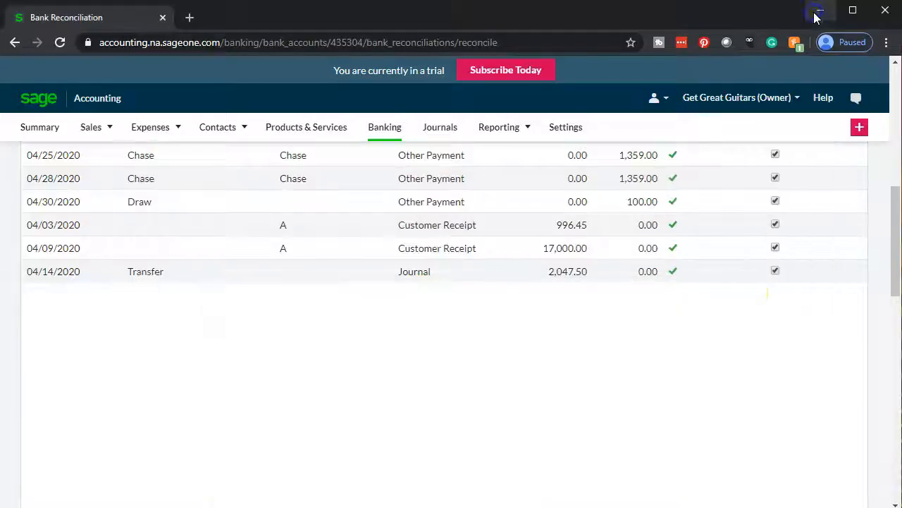
pyautogui.scroll(-5, 663, 355)
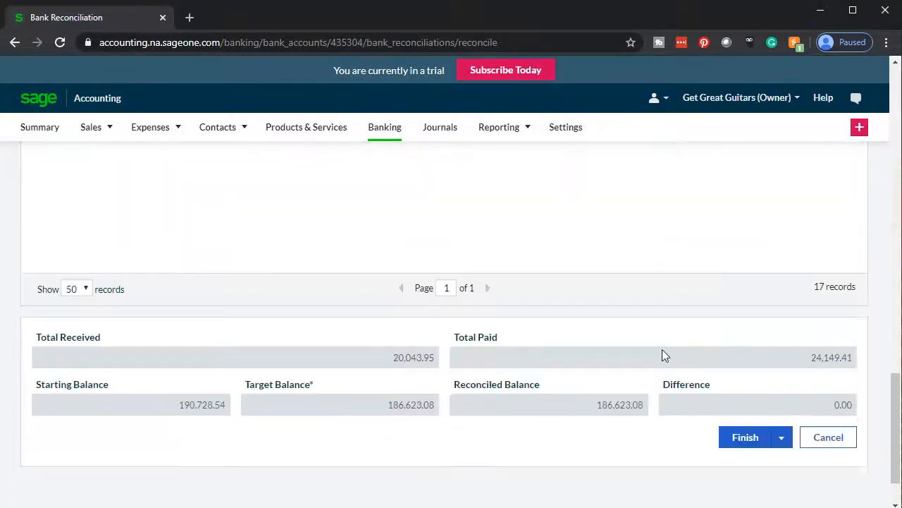
# - Confirm a 0.00 difference with all 17 Checking records ticked, then Finish the reconciliation
pyautogui.scroll(-2, 662, 349)
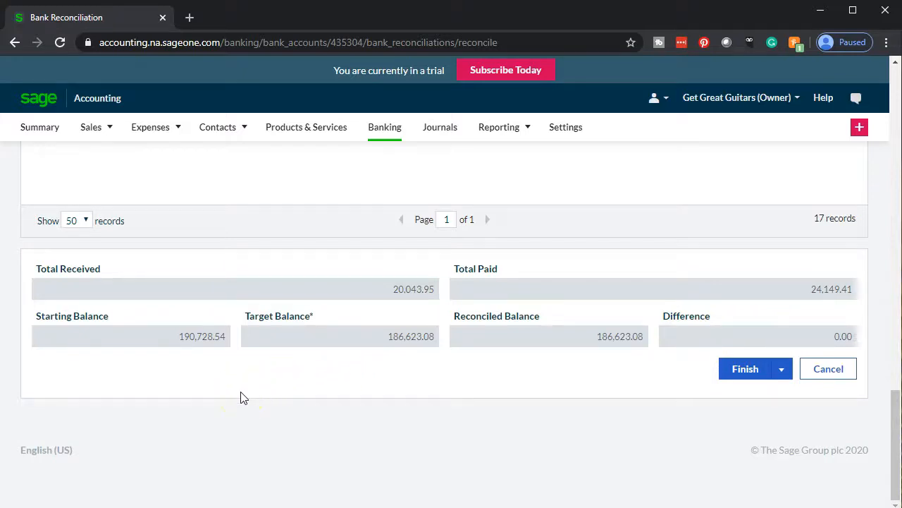
pyautogui.click(258, 392)
pyautogui.scroll(5, 276, 390)
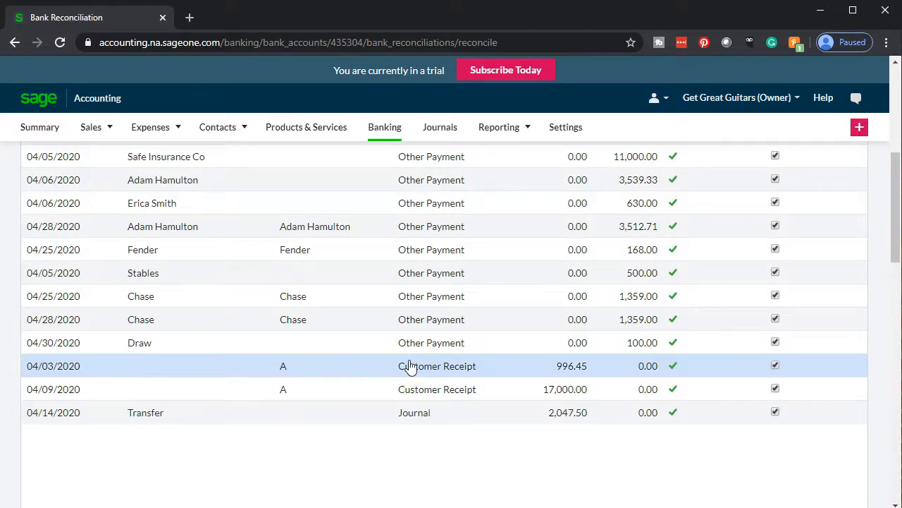
pyautogui.scroll(2, 411, 367)
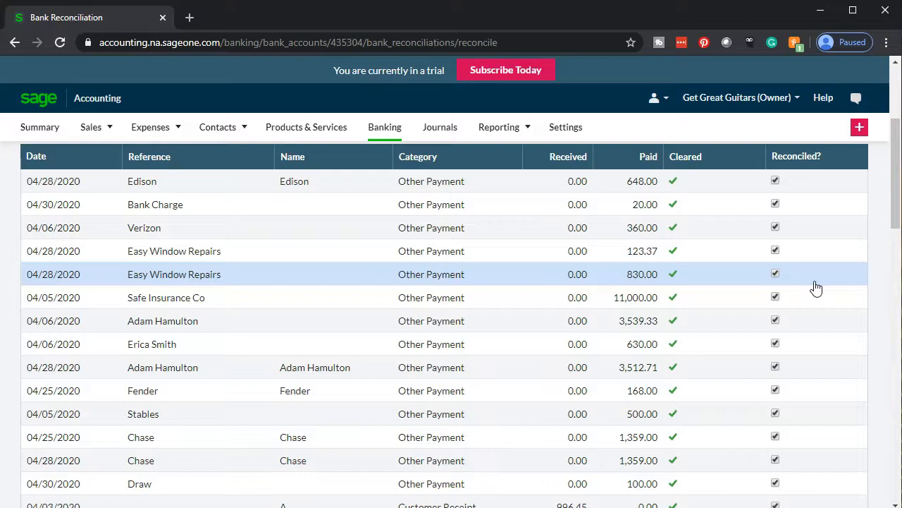
pyautogui.scroll(-8, 816, 288)
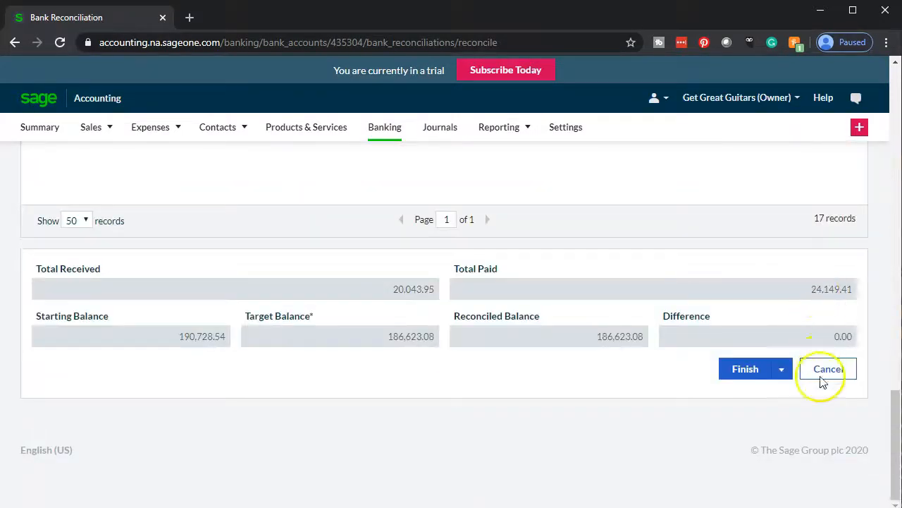
pyautogui.click(748, 374)
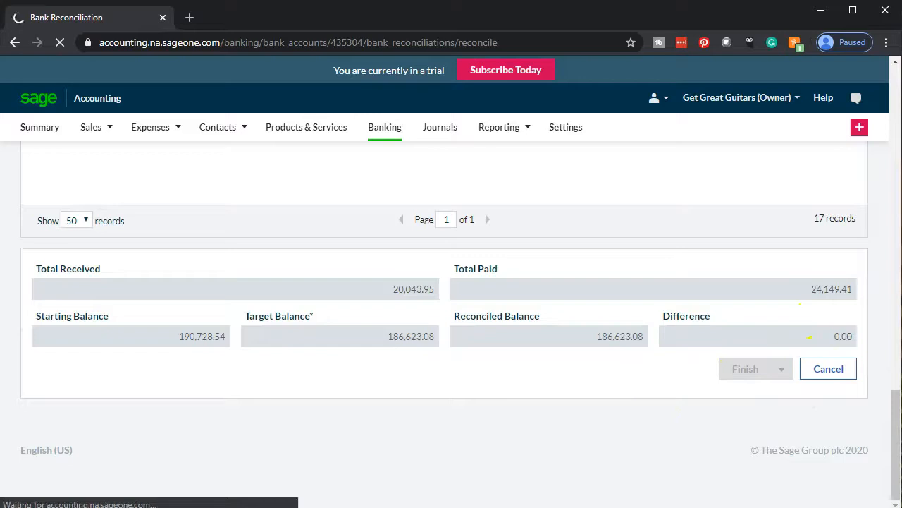